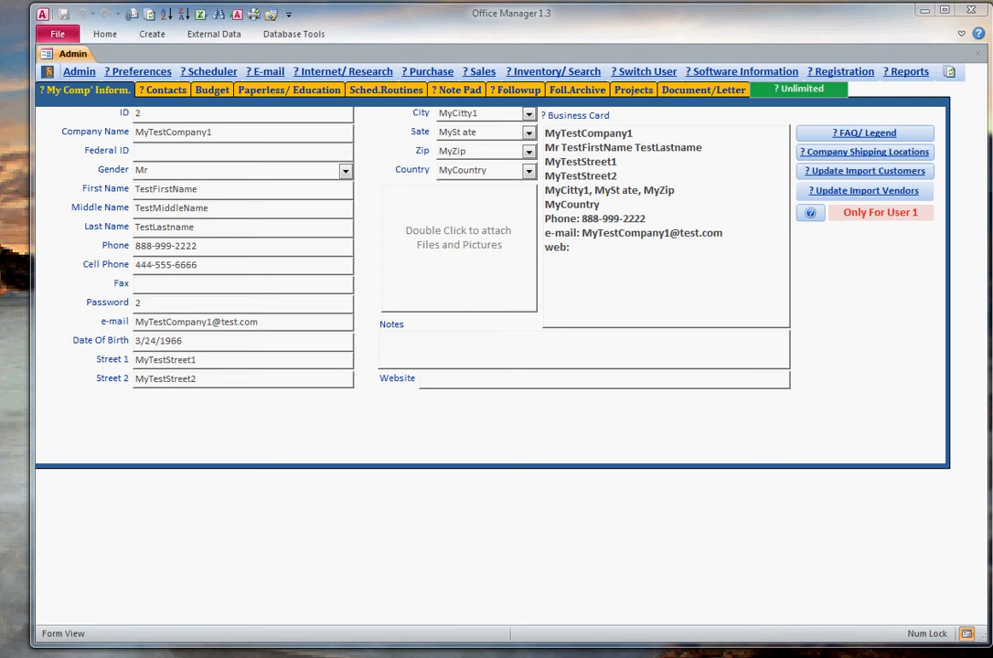
Step: Switch user by logging back in with the existing client's credentials, and save and close the user default preferences
left_click(633, 72)
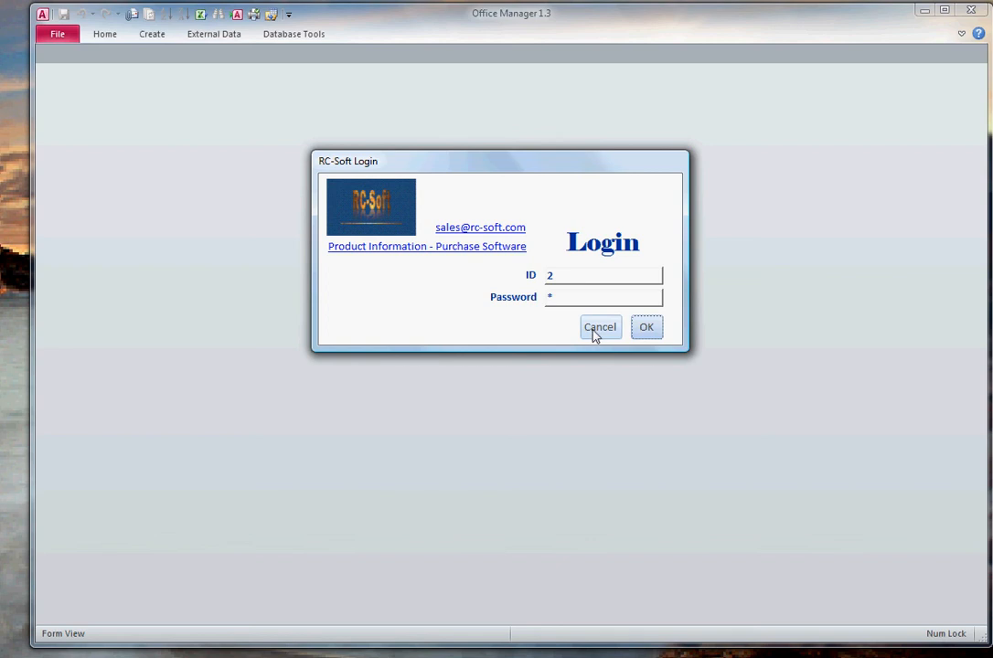
left_click(649, 335)
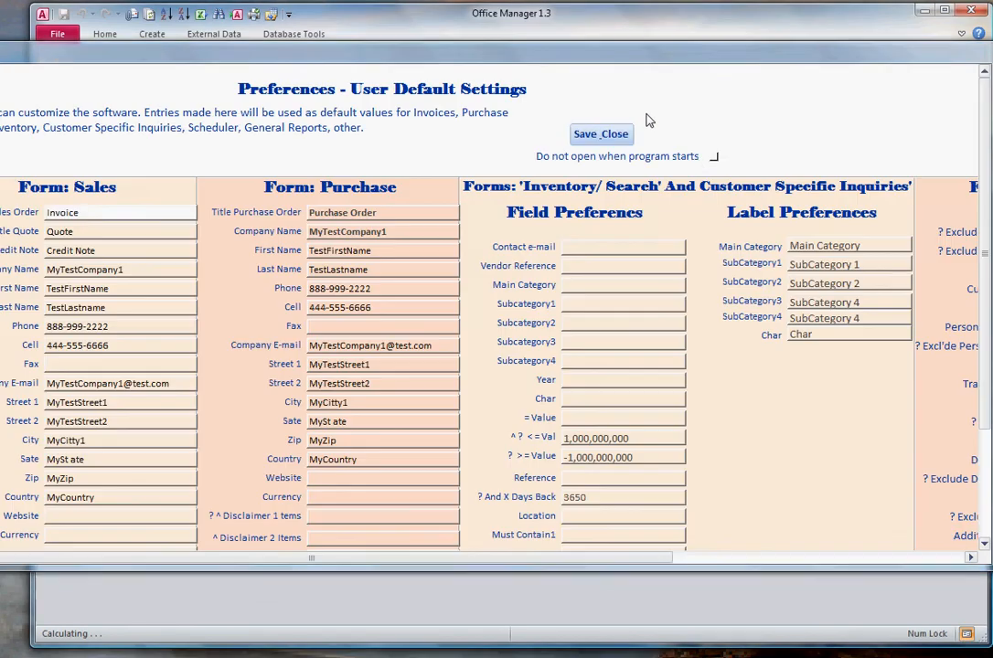
left_click(600, 134)
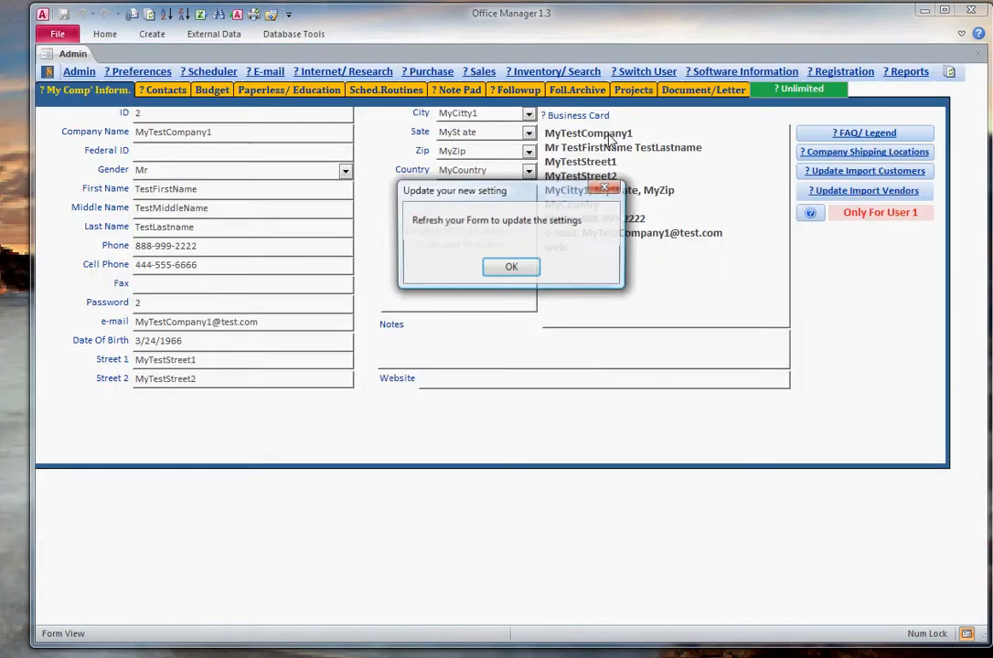
left_click(499, 269)
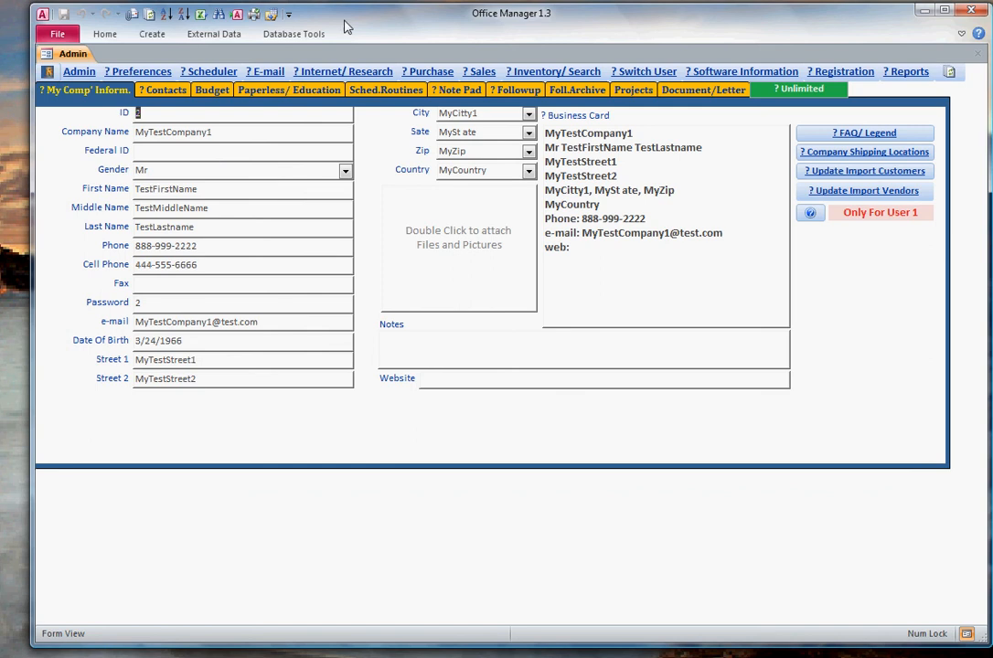
Step: Export the e-mail listings as the Excel 97-2003 workbook "Export E-mails" in the Tutorial folder, replacing the existing file
left_click(282, 73)
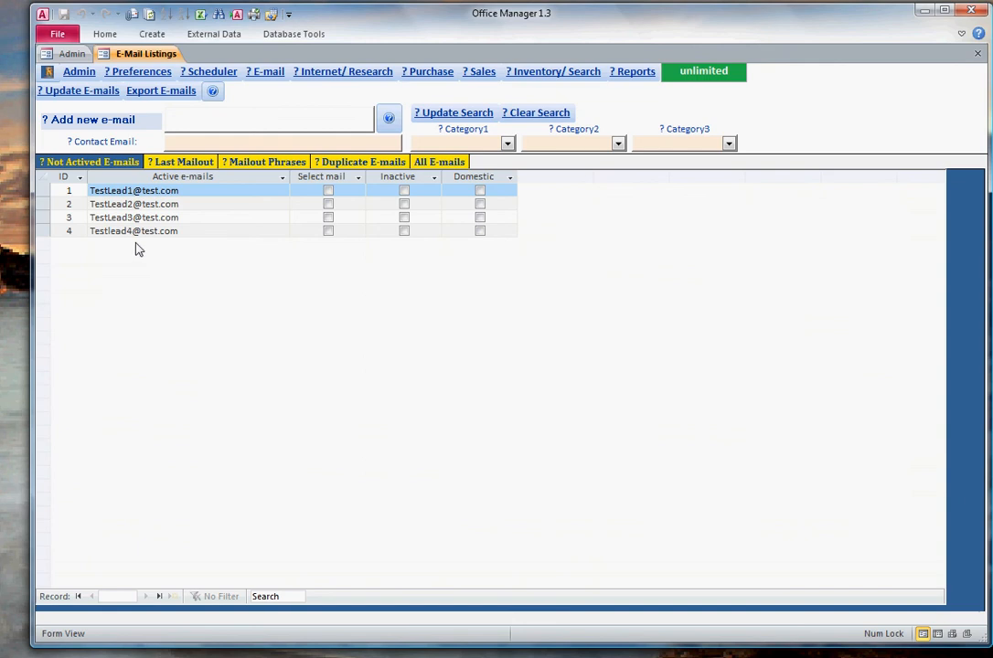
left_click(145, 95)
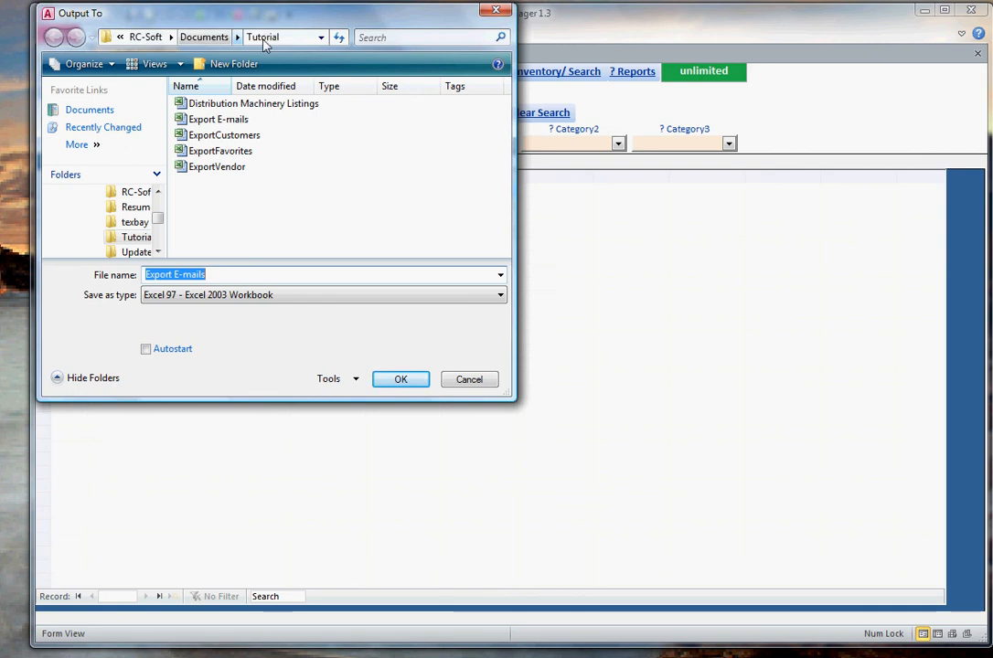
left_click(225, 200)
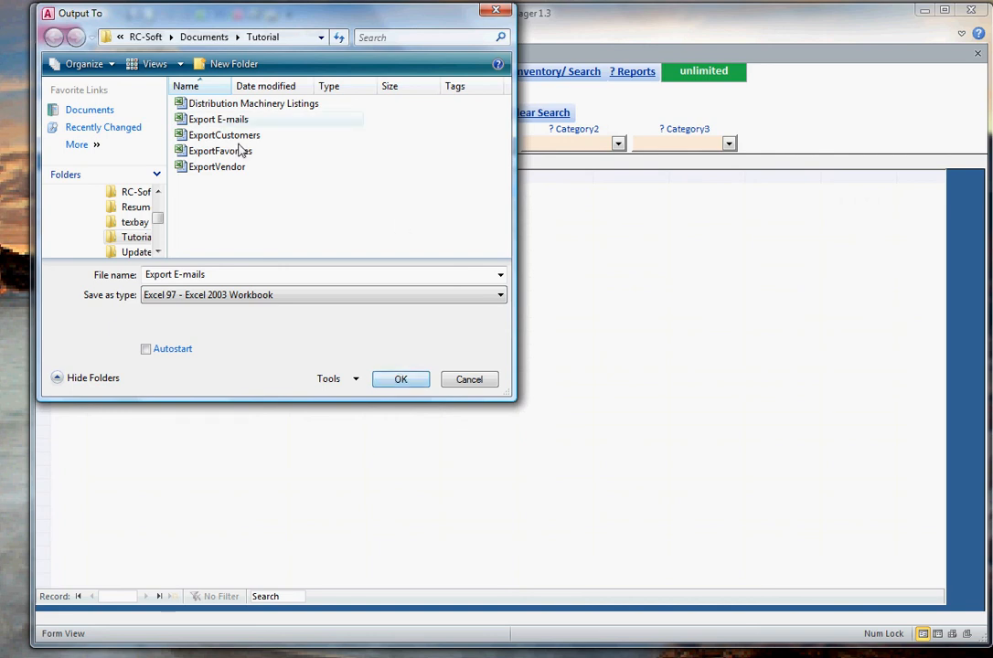
left_click(400, 380)
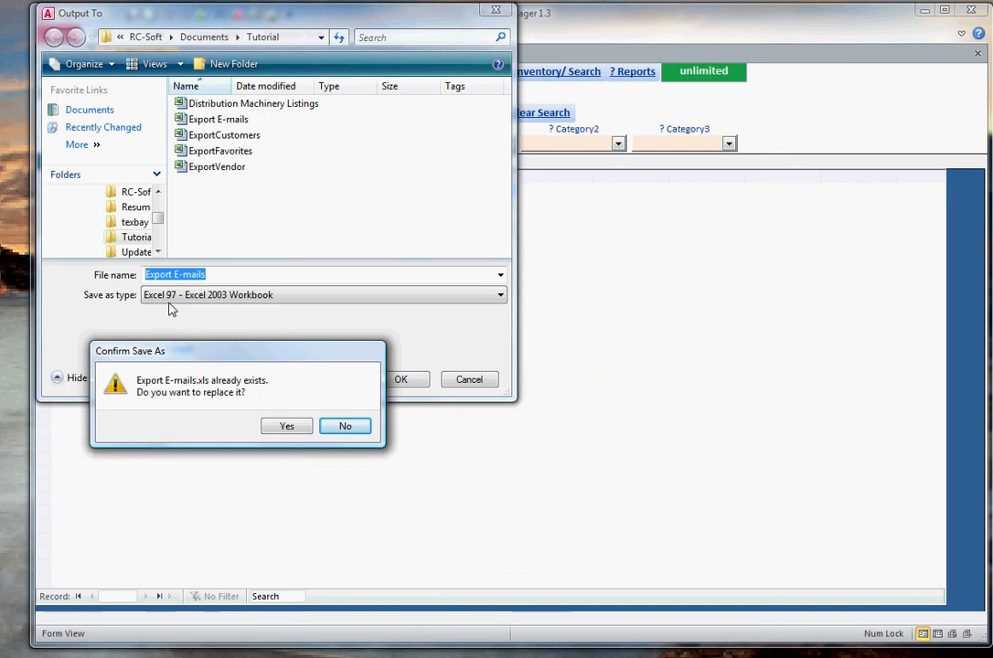
left_click(287, 426)
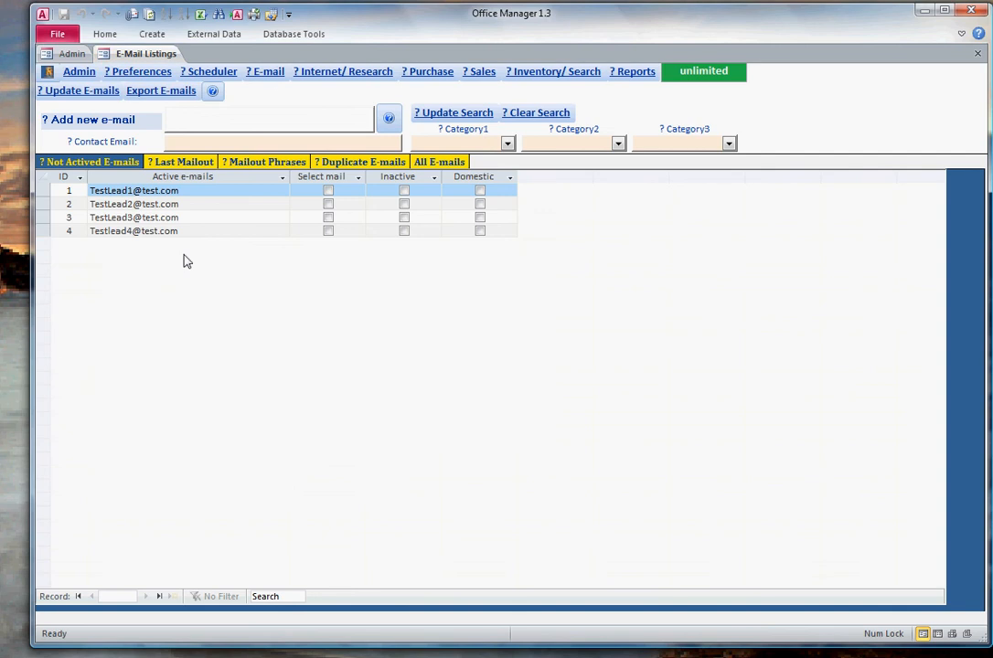
Step: Export the Internet/Research favorites as the Excel 97-2003 workbook "ExportFavorites" in the Tutorial folder, replacing the existing file
left_click(329, 77)
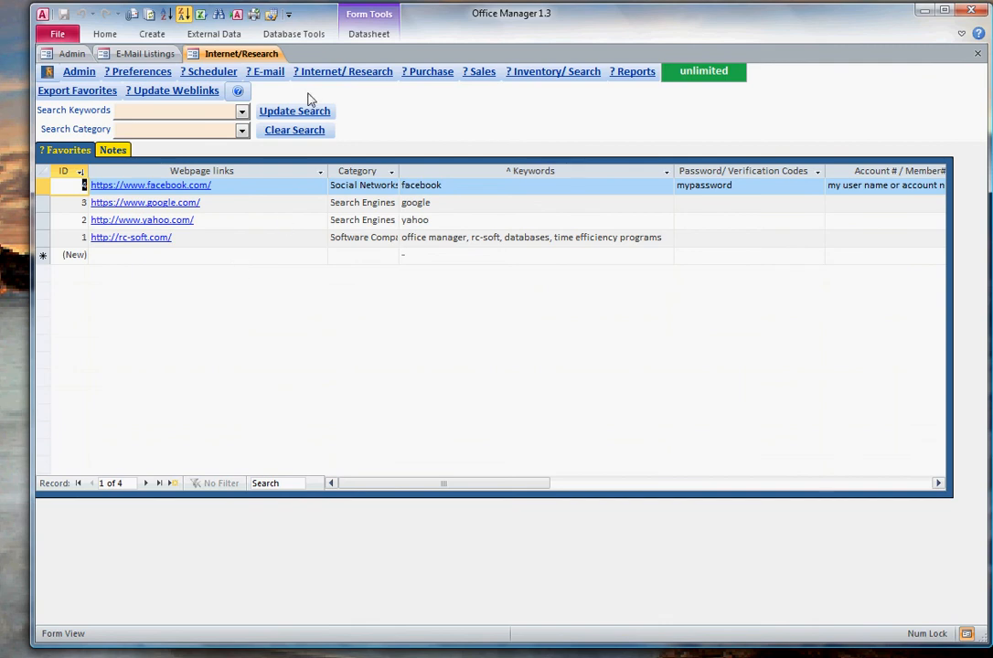
left_click(77, 95)
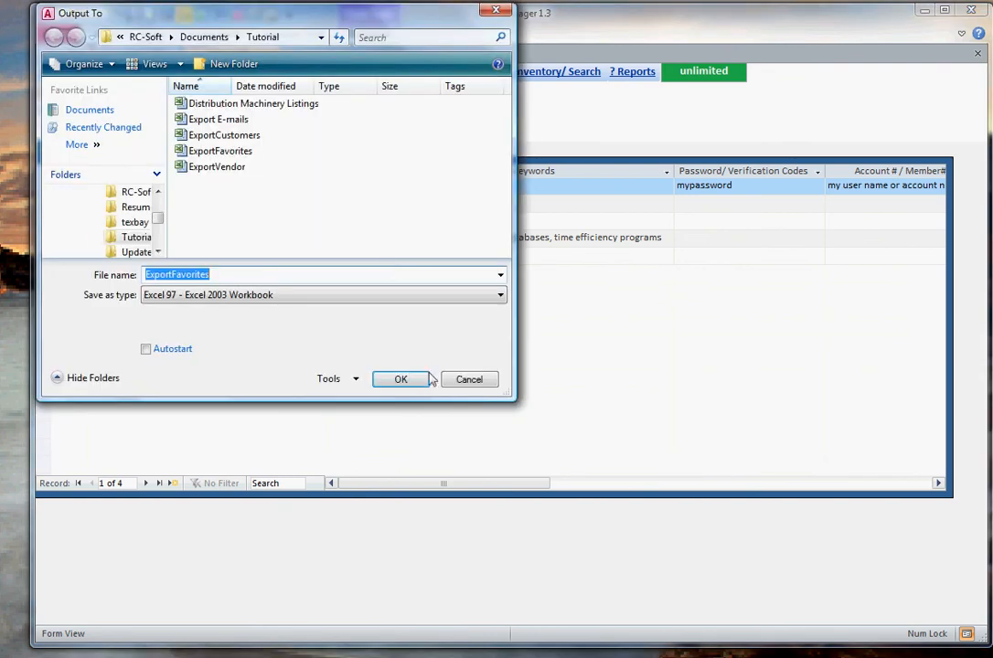
left_click(411, 376)
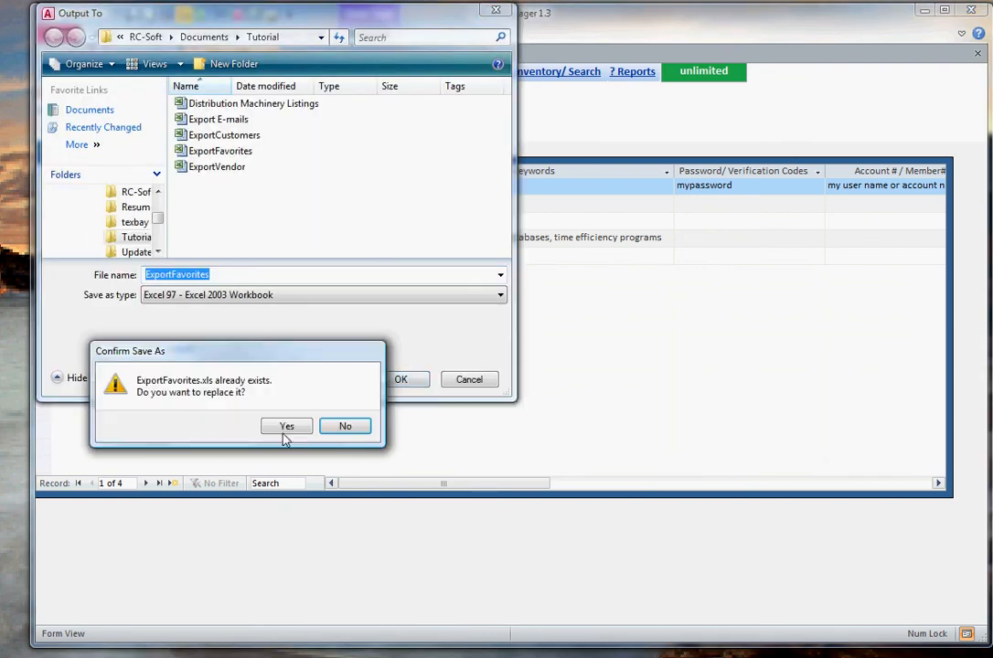
left_click(287, 427)
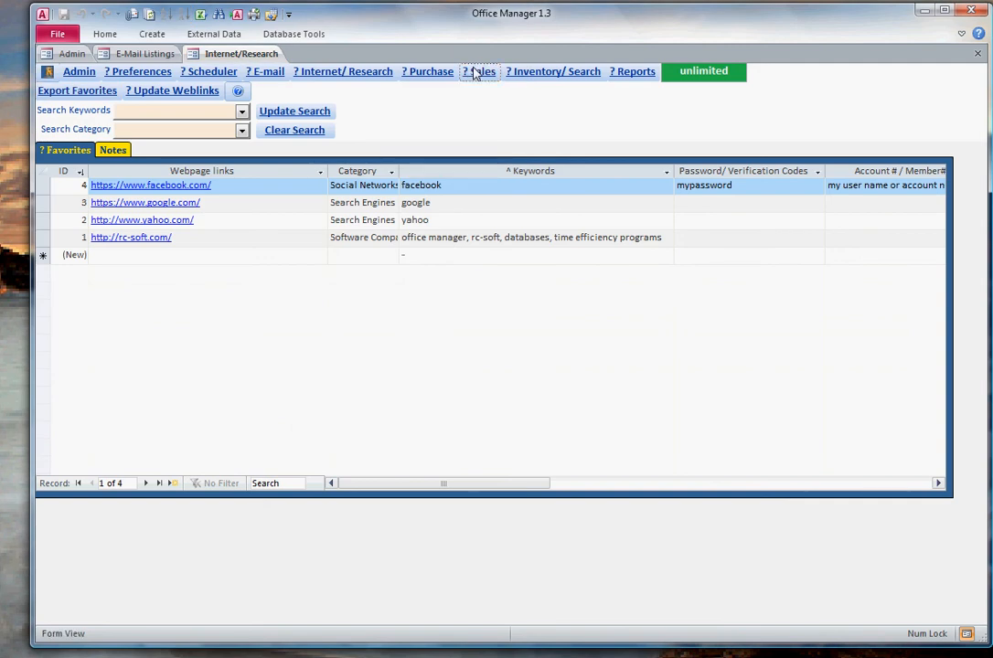
Step: Export the customers from the Sales form to the workbook "ExportCustomers" in the Tutorial folder, replacing the existing file
left_click(475, 73)
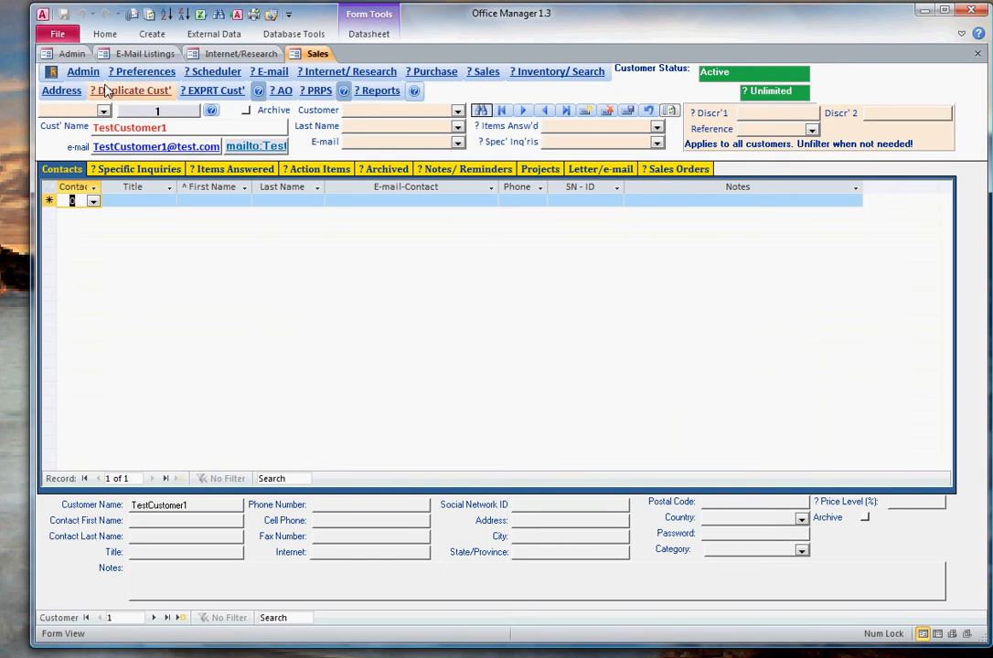
left_click(212, 90)
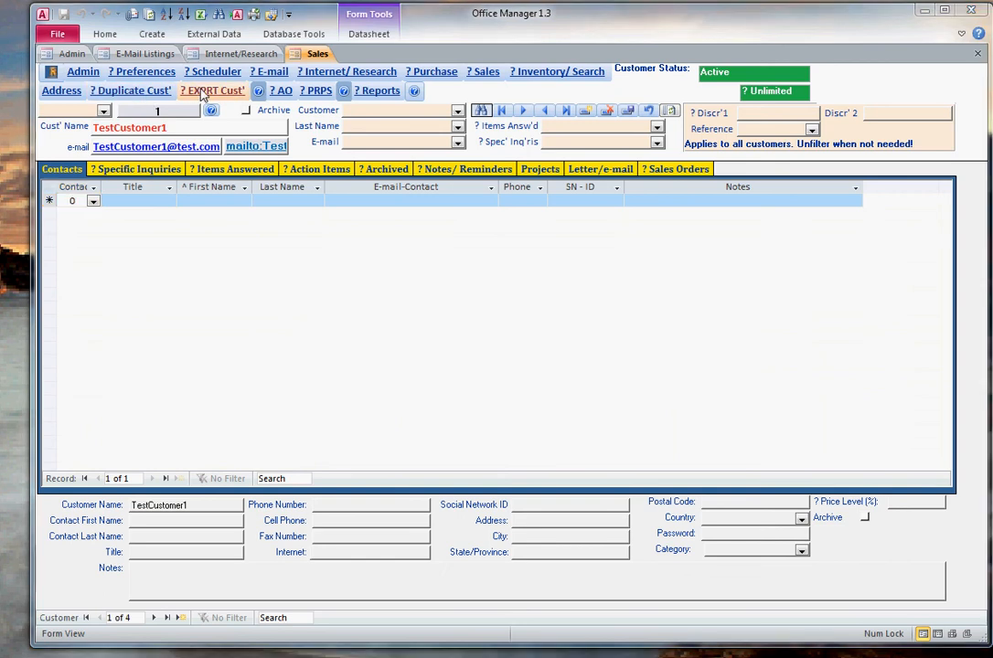
left_click(400, 381)
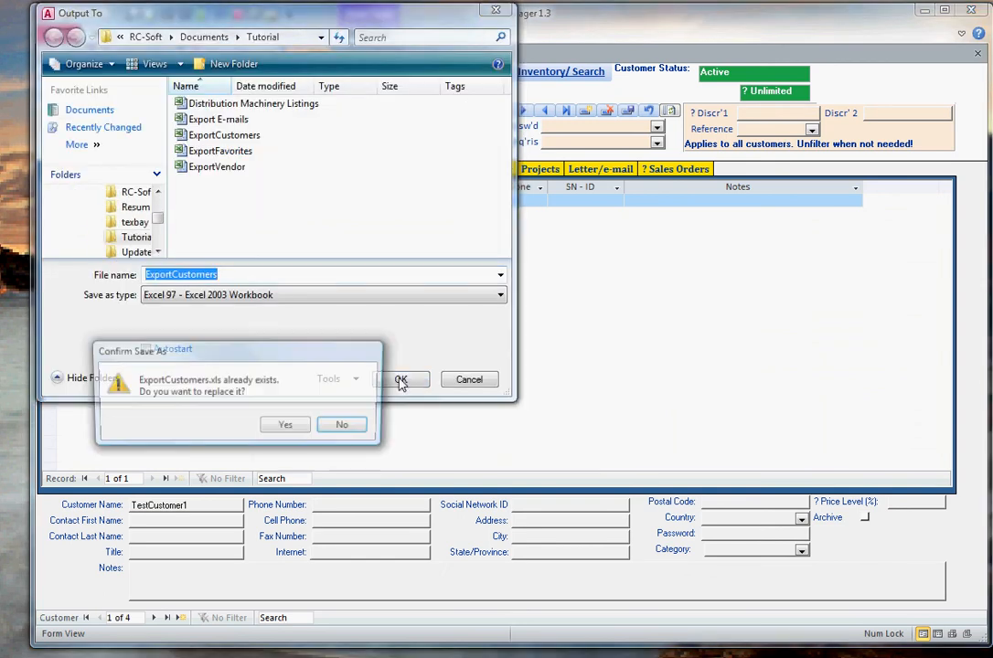
left_click(287, 427)
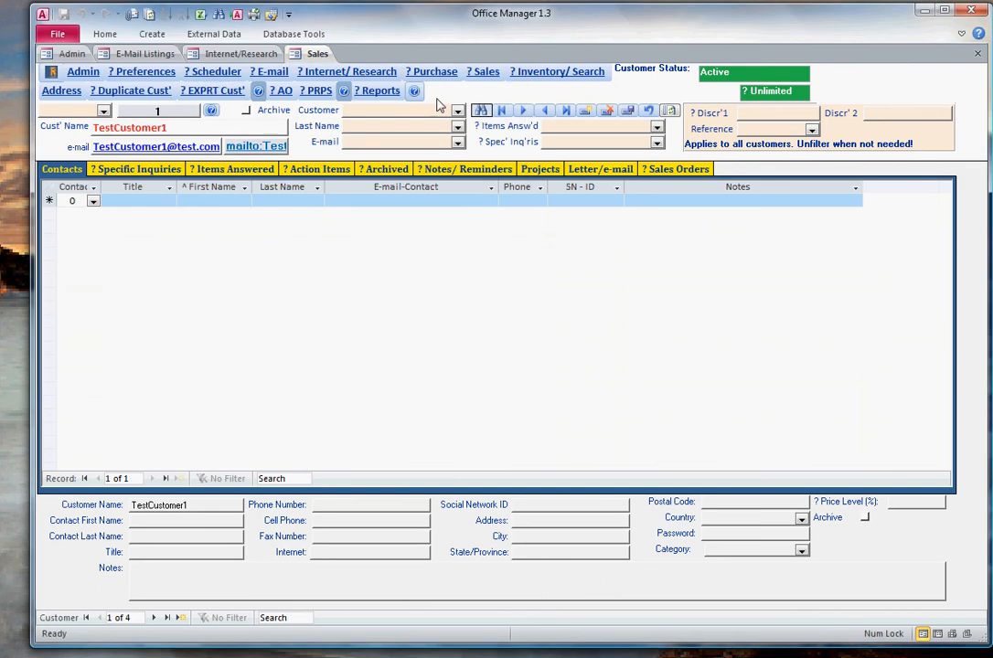
Step: Export the vendors from the Purchase form to the Excel 97-2003 workbook "ExportVendor" in the Tutorial folder, replacing the existing file
left_click(435, 73)
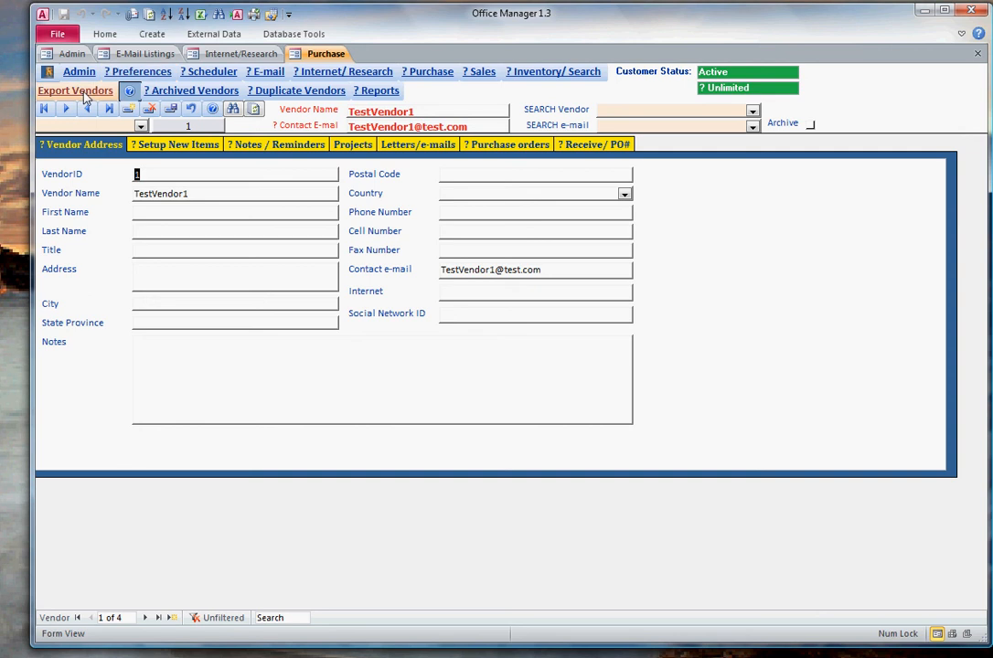
left_click(83, 96)
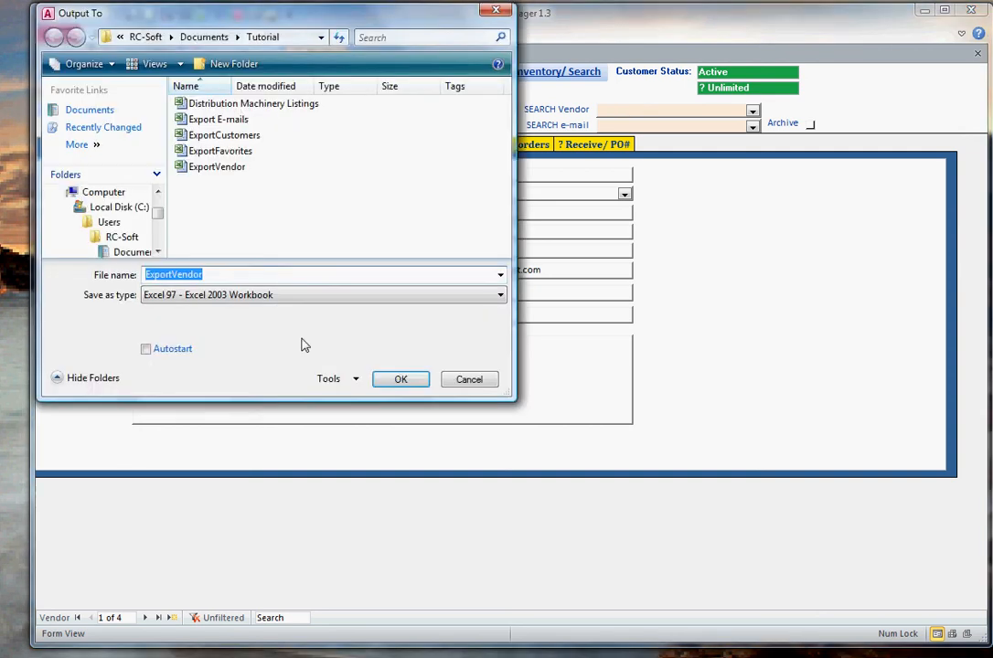
left_click(397, 381)
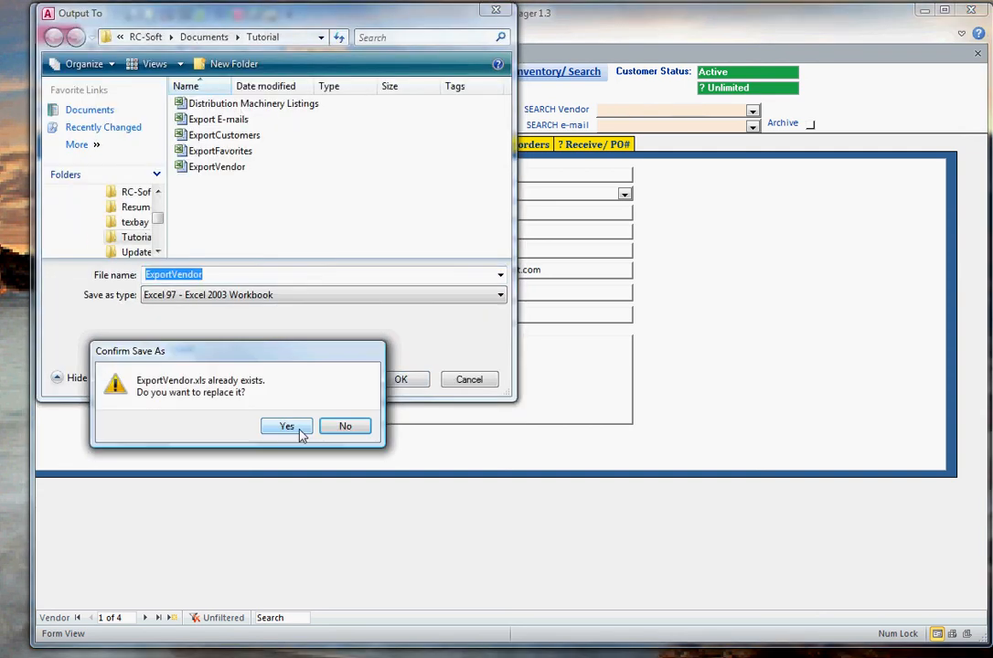
left_click(286, 427)
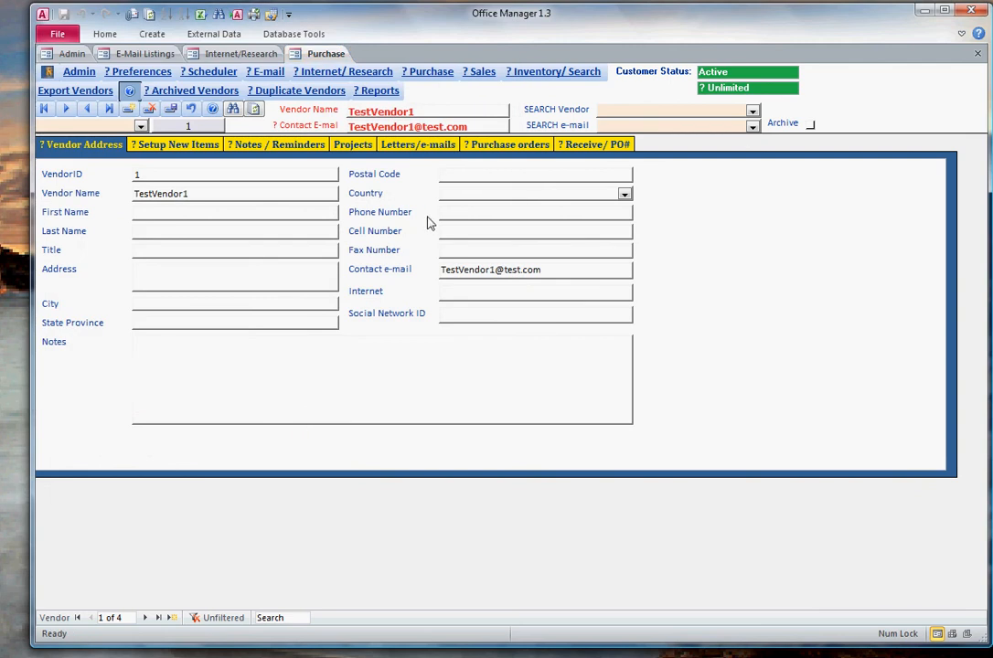
Step: Export the inventory items in Excel 97 - Excel 2003 Workbook format as "Distribution Machinery Listings" in the Tutorial folder, replacing the existing file
left_click(541, 75)
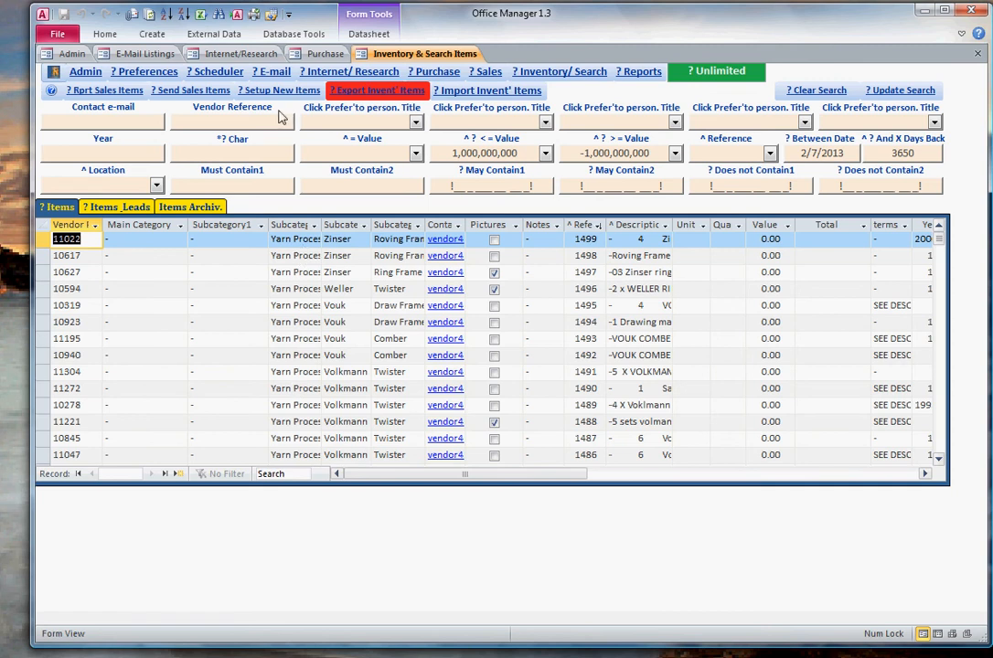
left_click(363, 91)
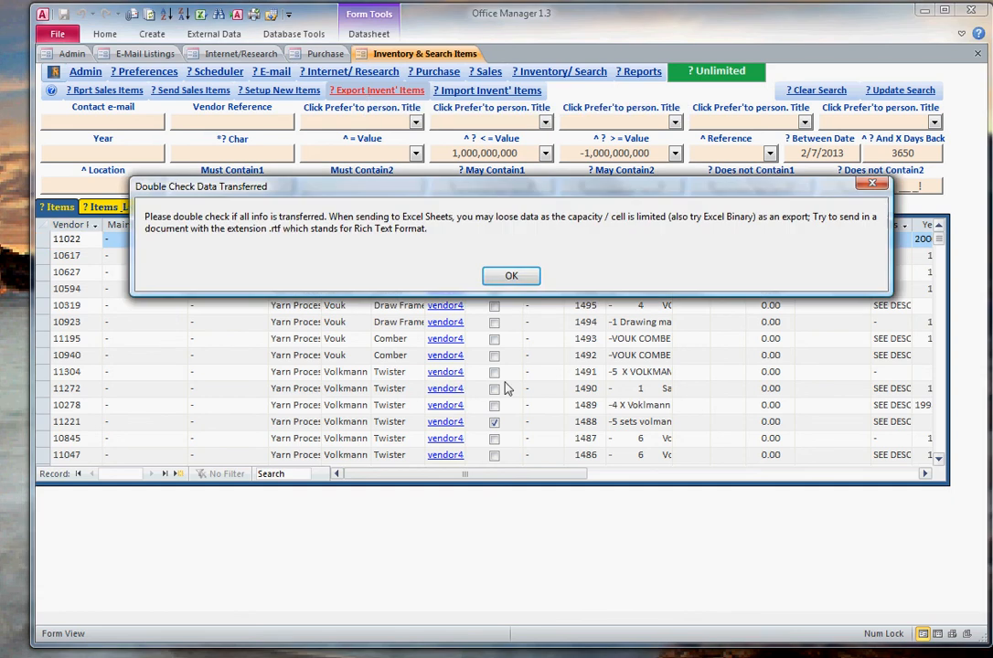
left_click(512, 276)
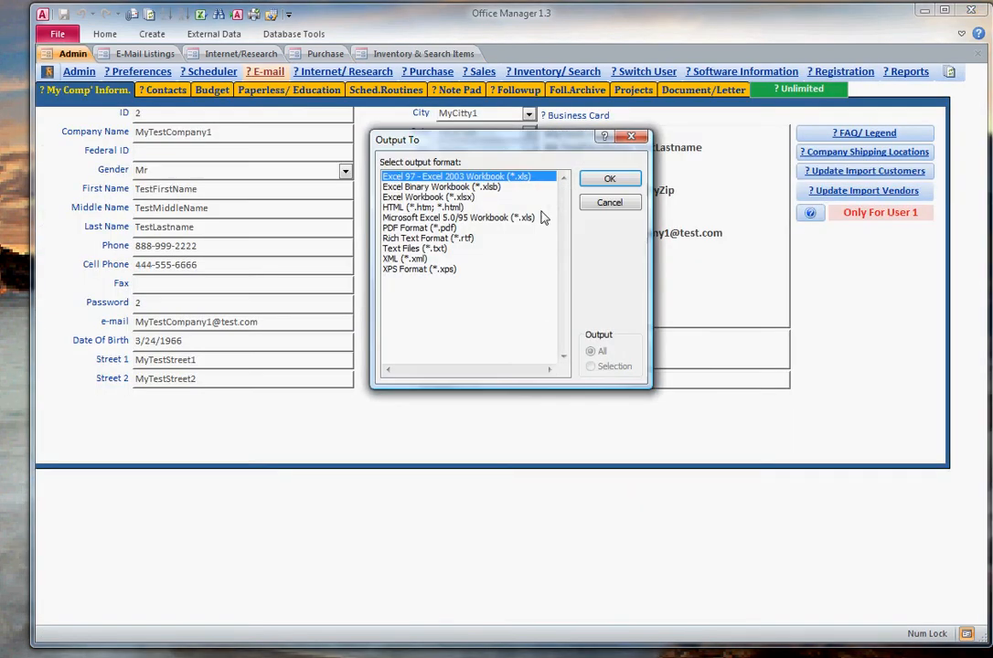
left_click(610, 180)
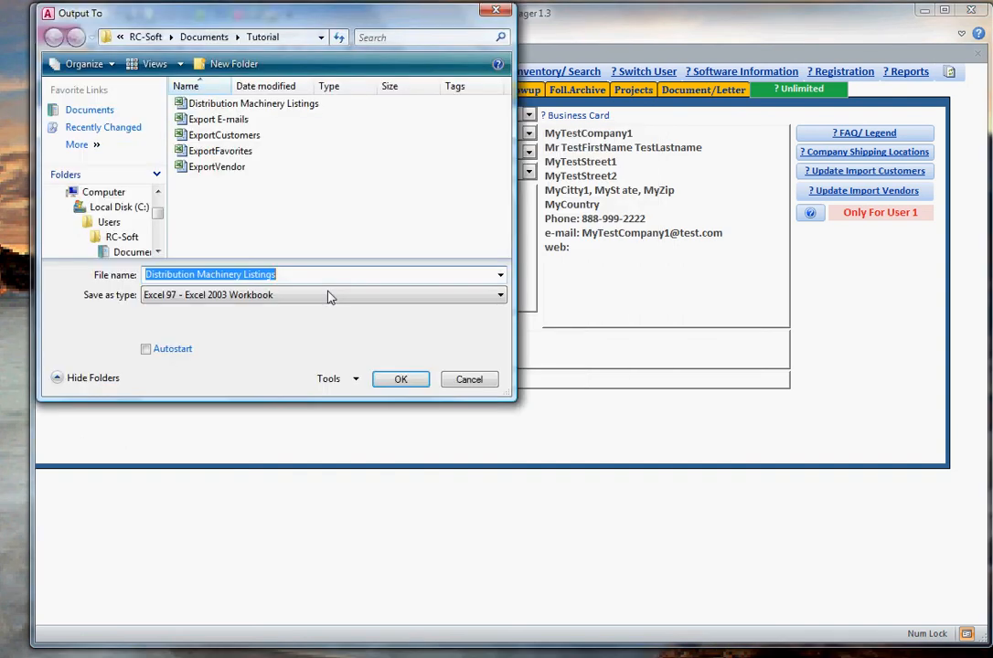
left_click(401, 383)
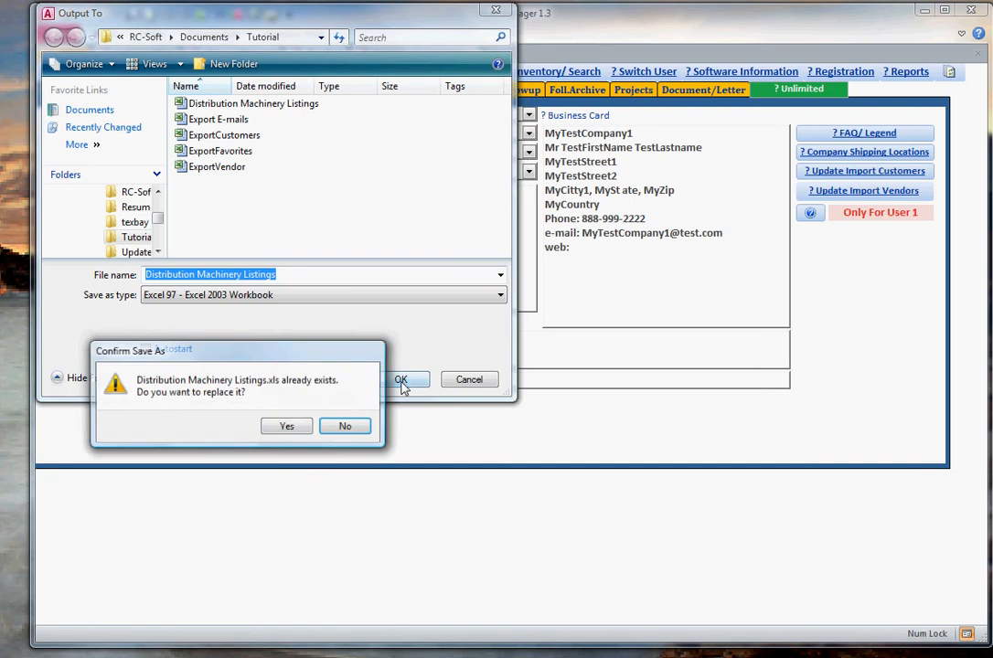
left_click(289, 426)
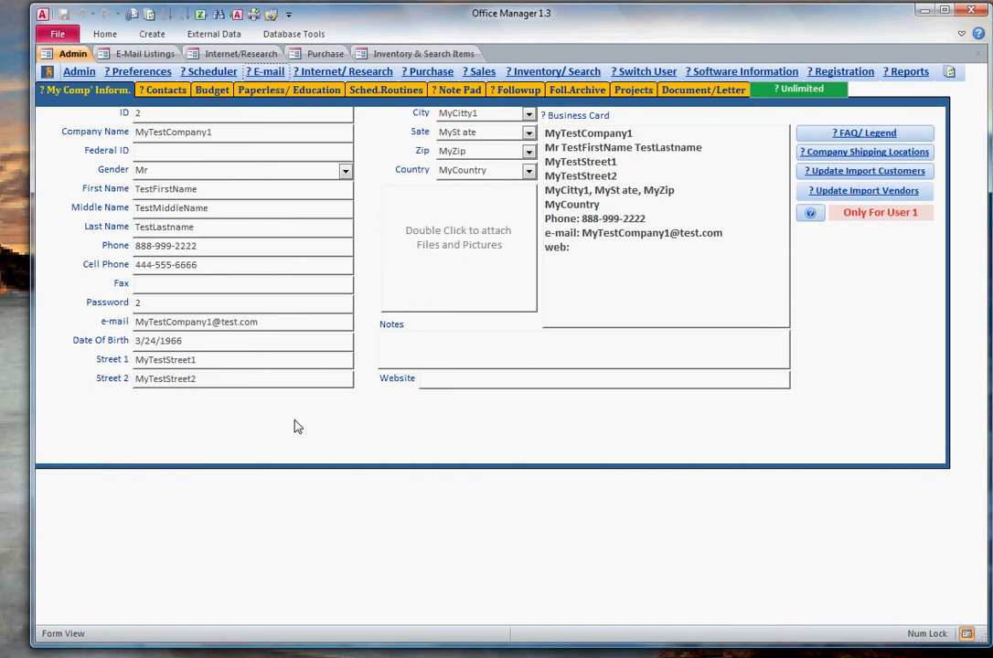
Step: Leave the current account and set up a new client, accepting the disclaimer and entering only the account password
left_click(638, 74)
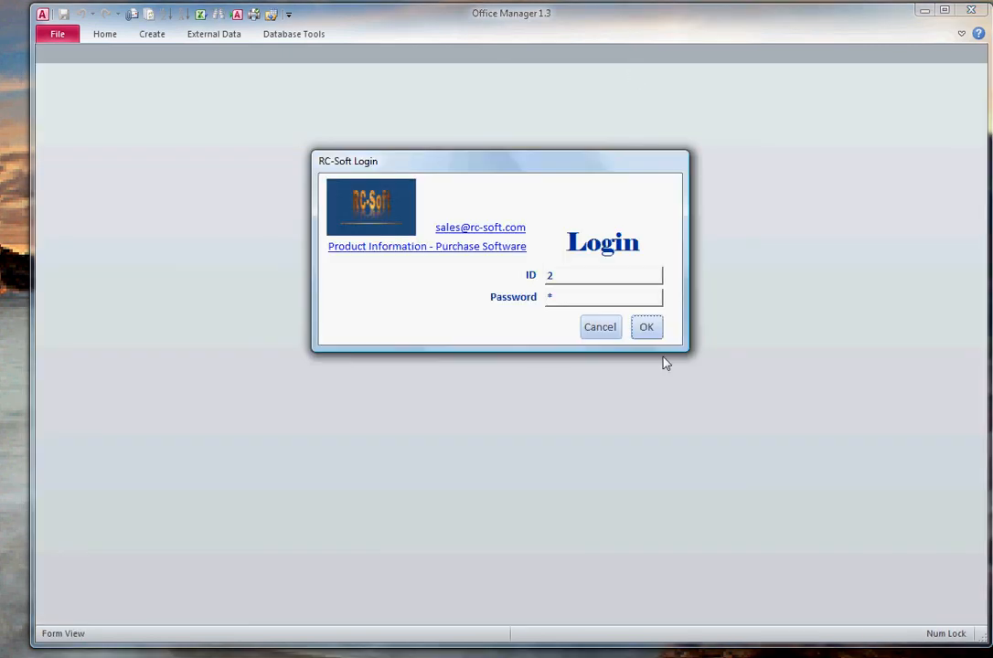
left_click(601, 327)
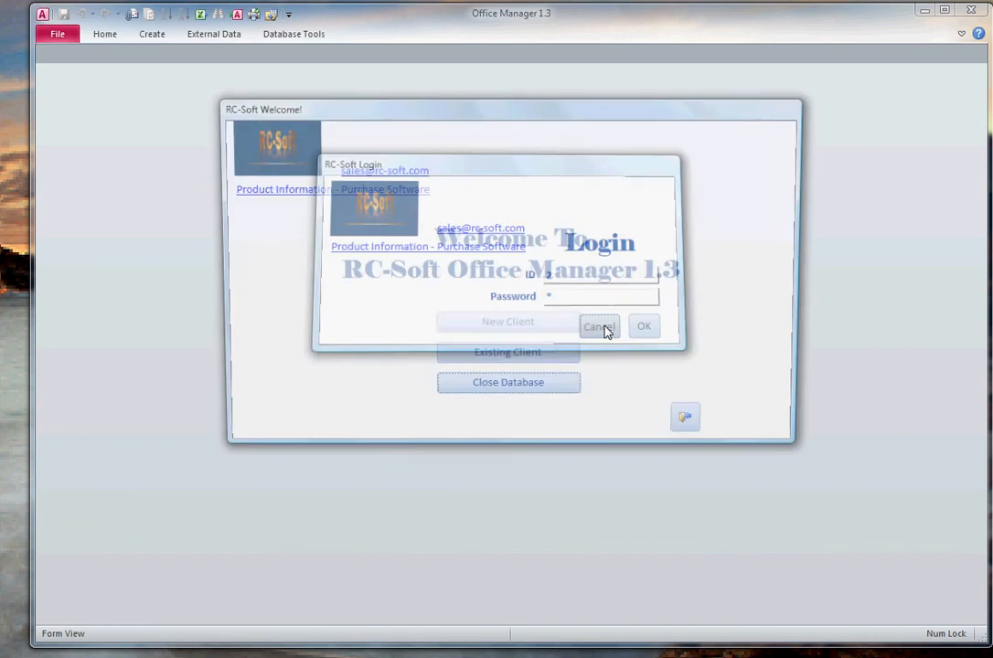
left_click(502, 335)
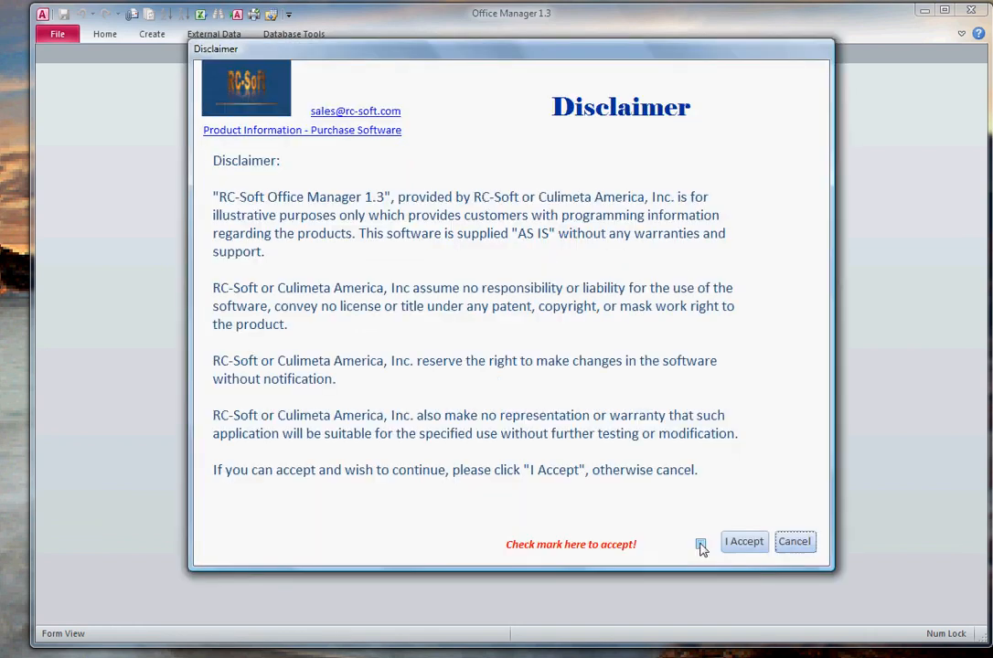
left_click(700, 542)
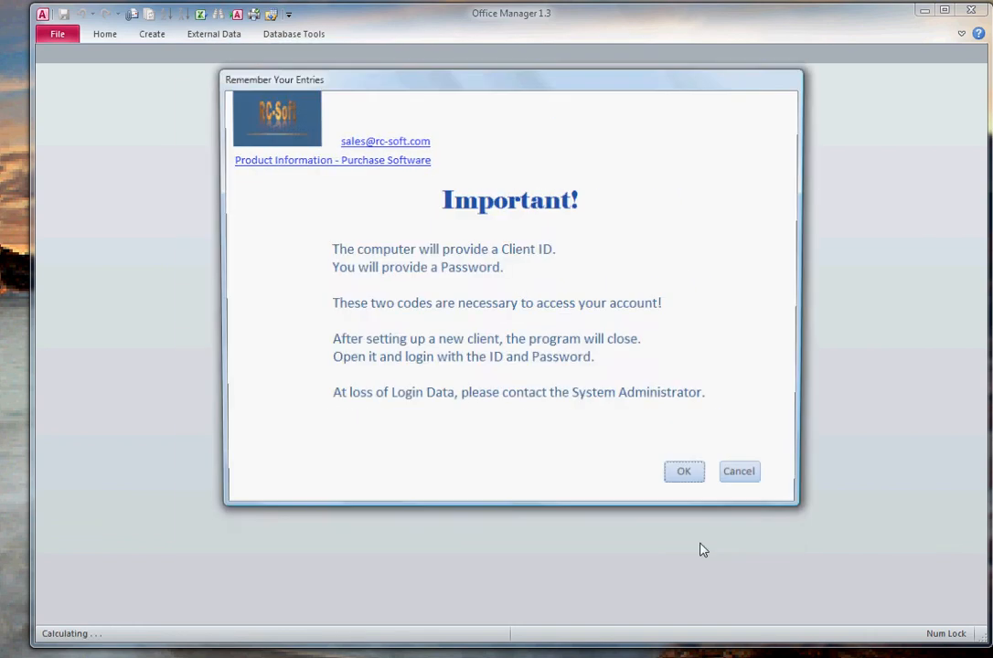
left_click(682, 473)
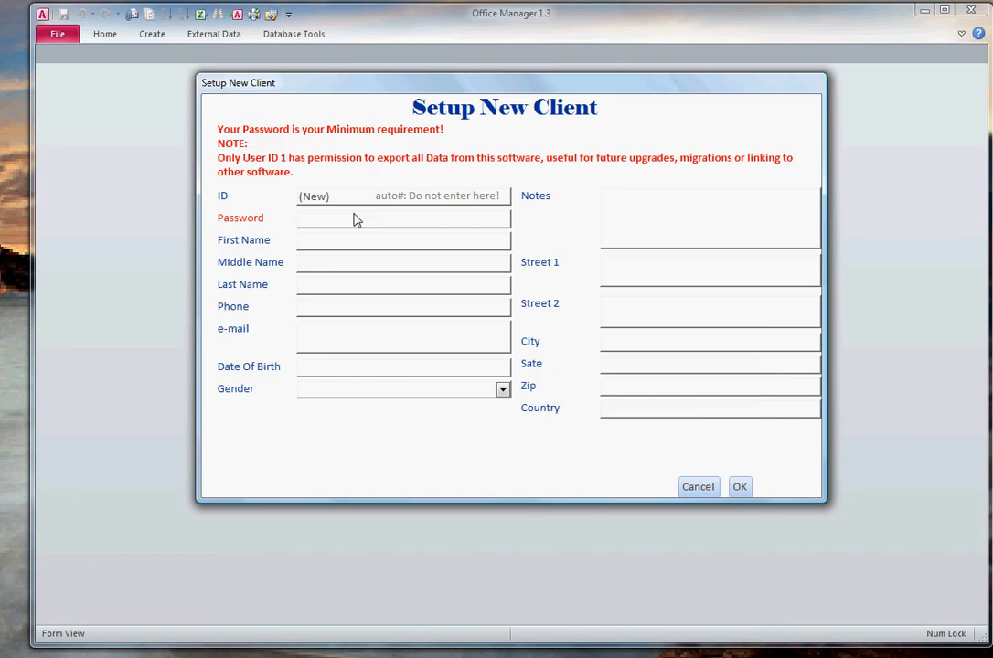
type("5")
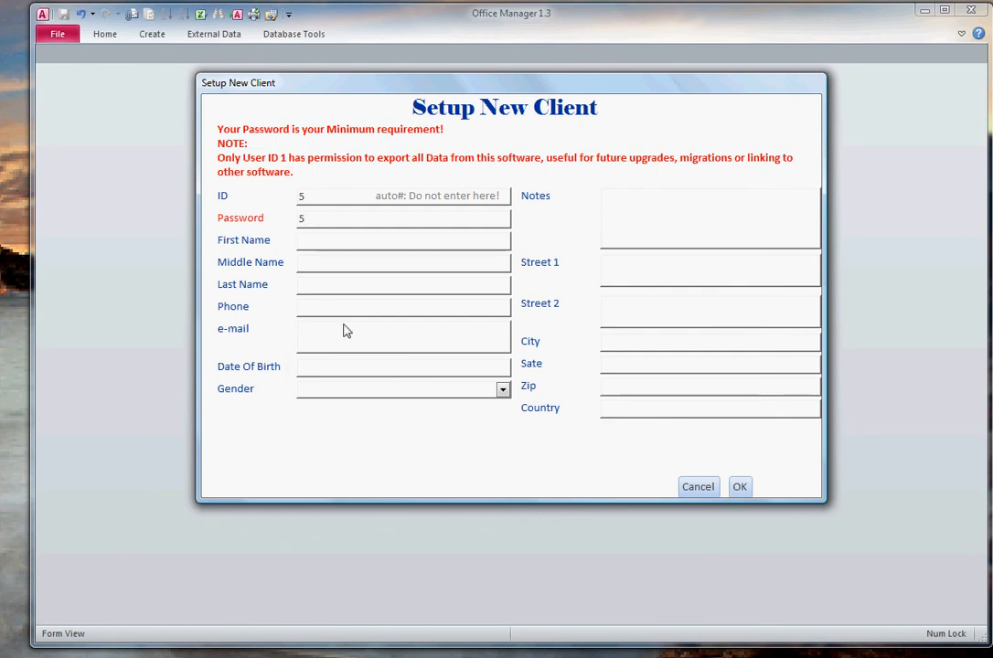
left_click(740, 488)
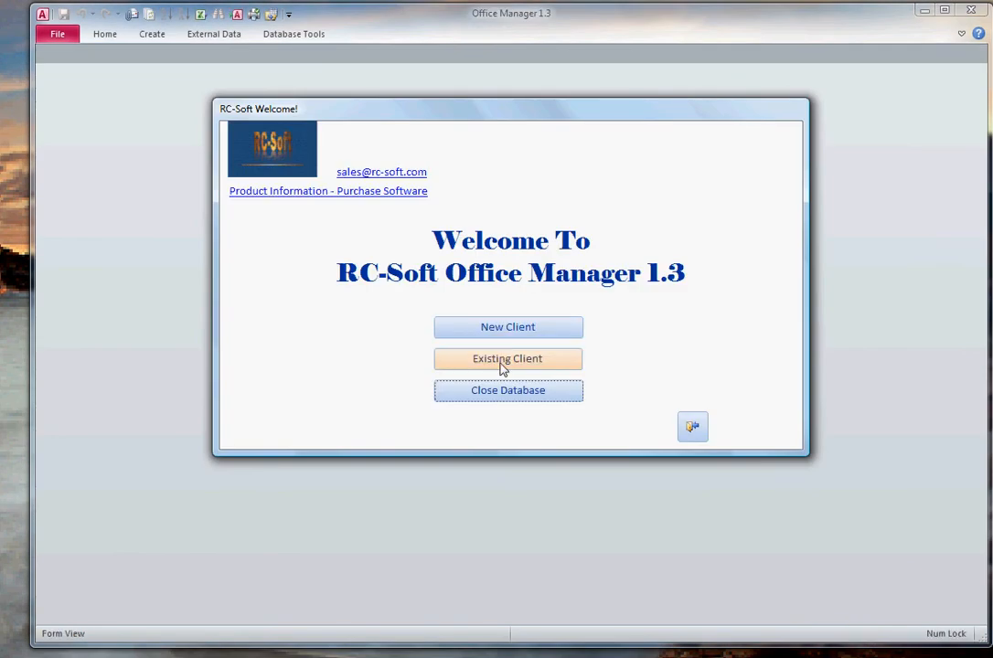
Step: Log in as an existing client with the account ID and password, then save and close the default preferences
left_click(502, 368)
type("5")
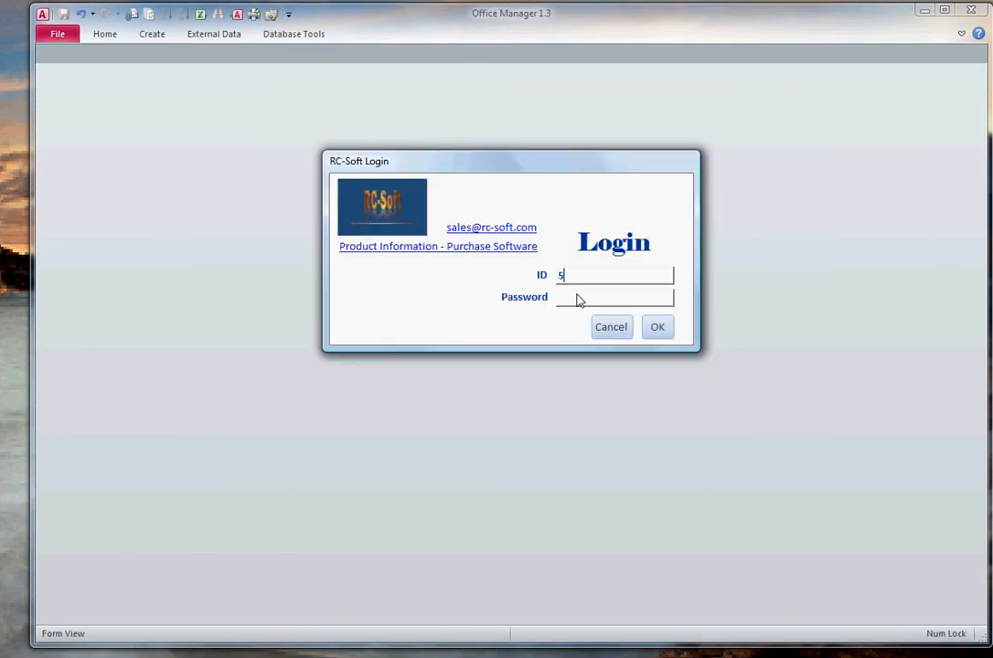
left_click(580, 300)
type("*")
left_click(657, 331)
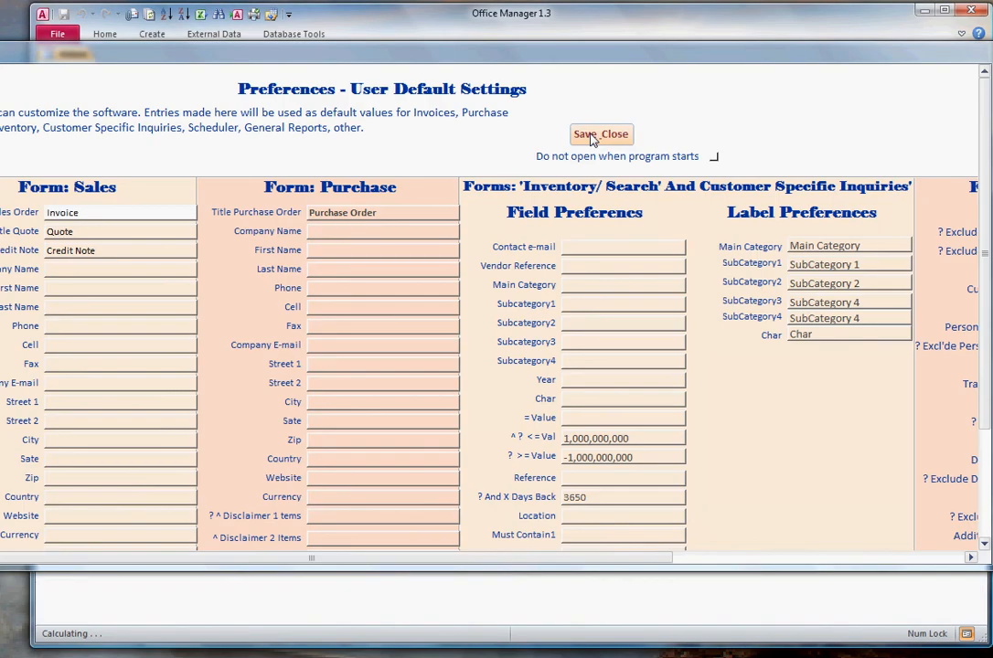
left_click(592, 139)
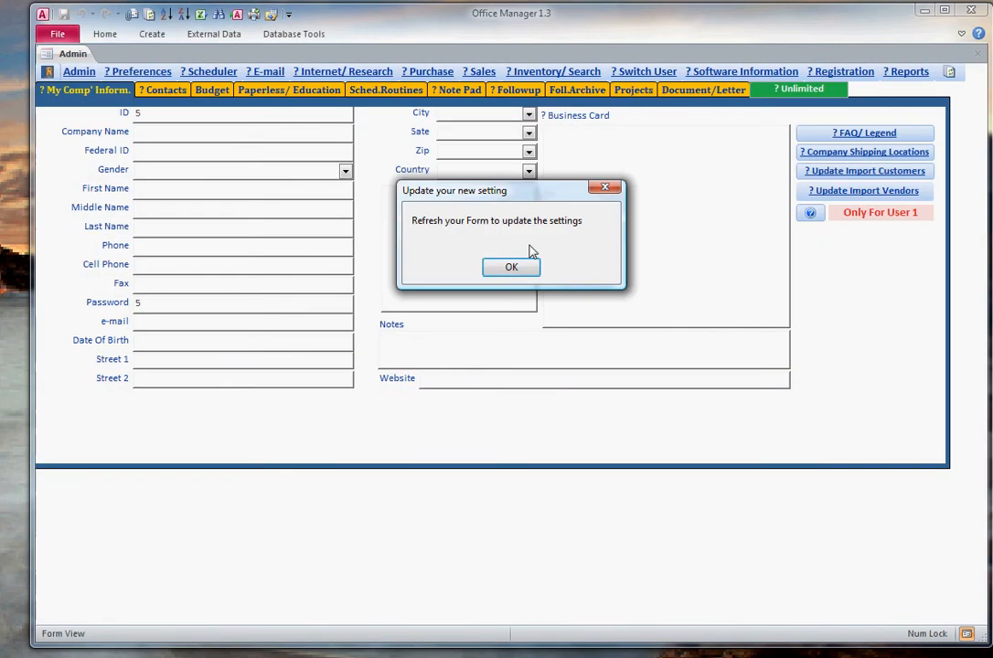
left_click(514, 271)
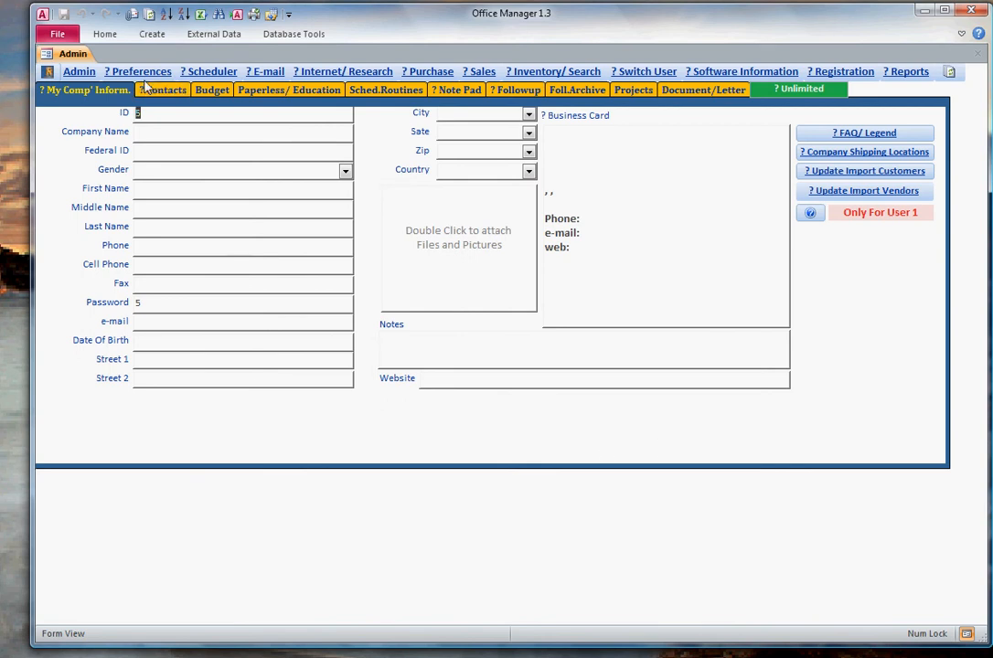
Step: Examine the new account's list of all e-mails and its Internet/Research, Purchase and Sales forms for existing records
left_click(253, 73)
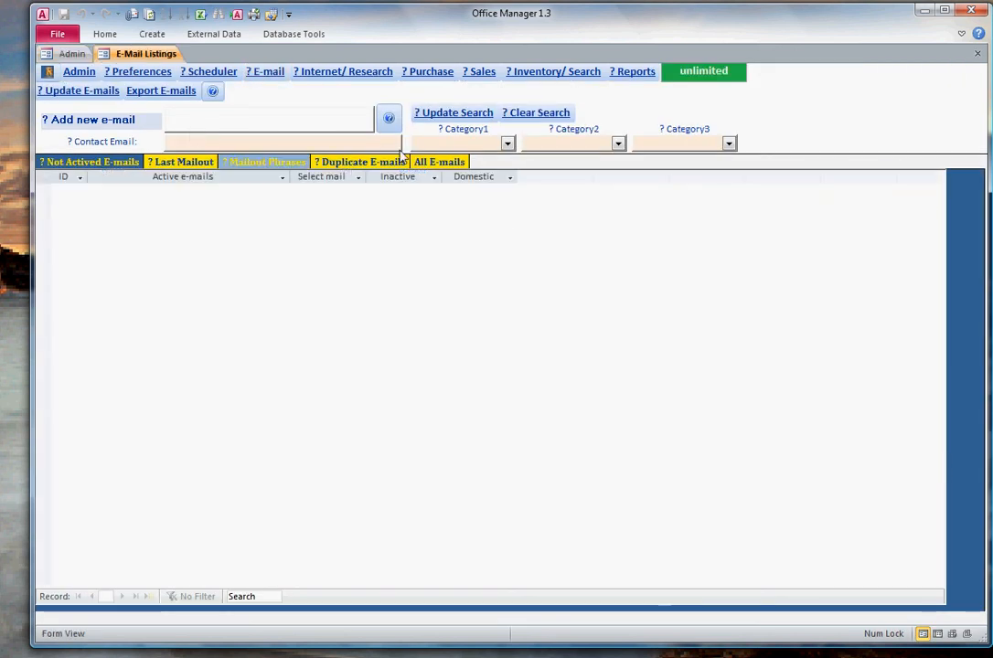
left_click(438, 162)
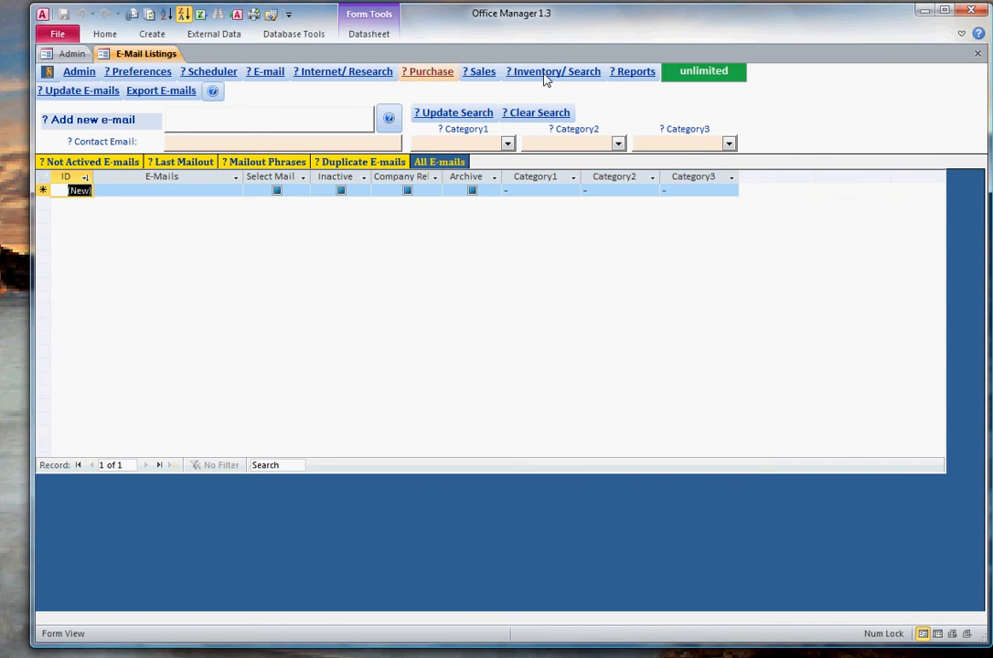
left_click(319, 73)
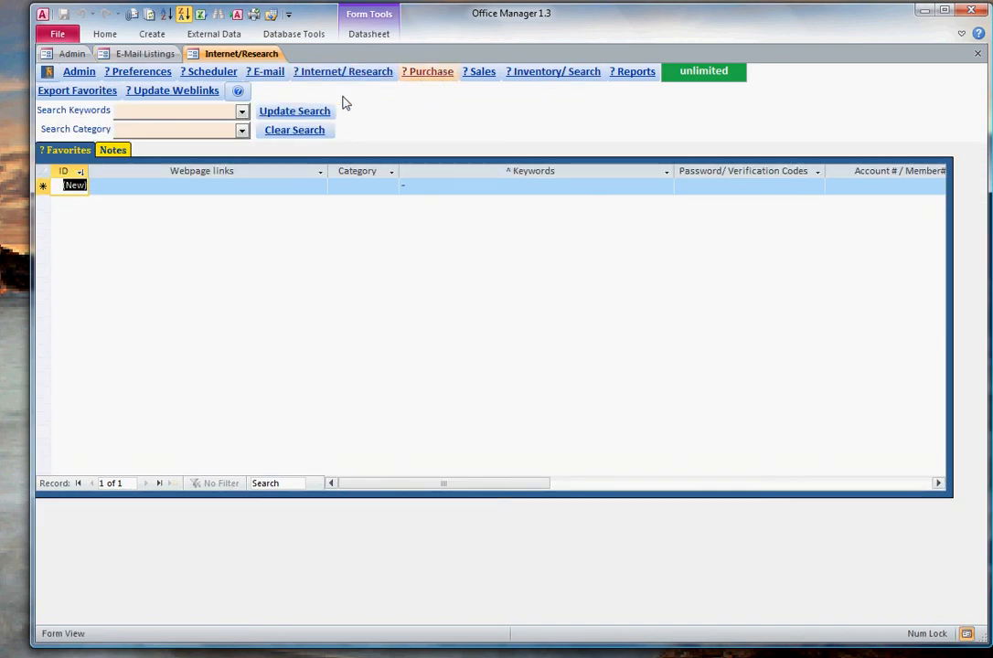
left_click(417, 73)
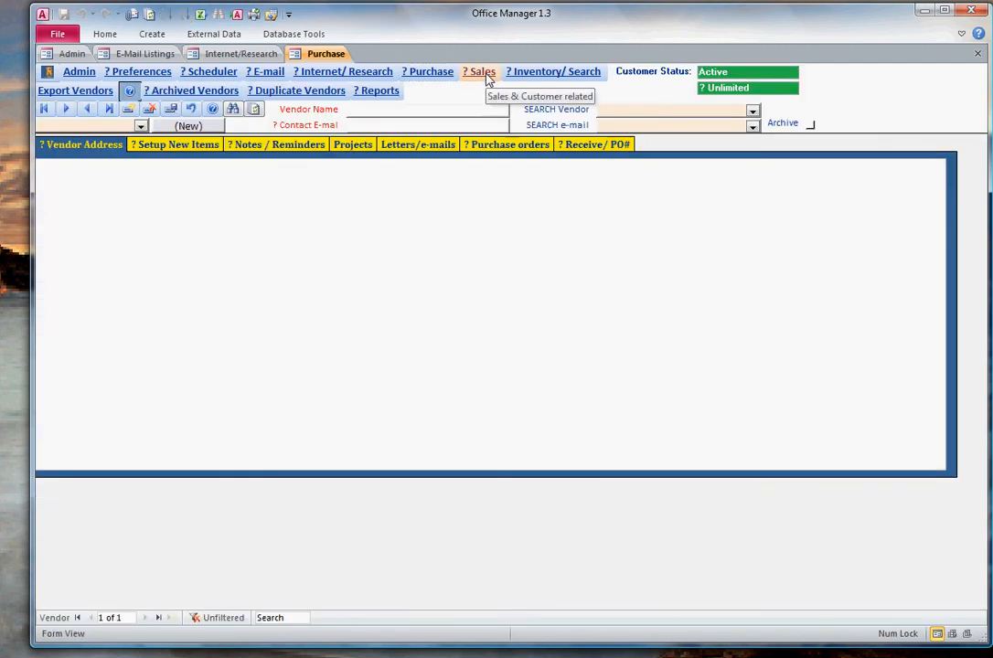
left_click(486, 76)
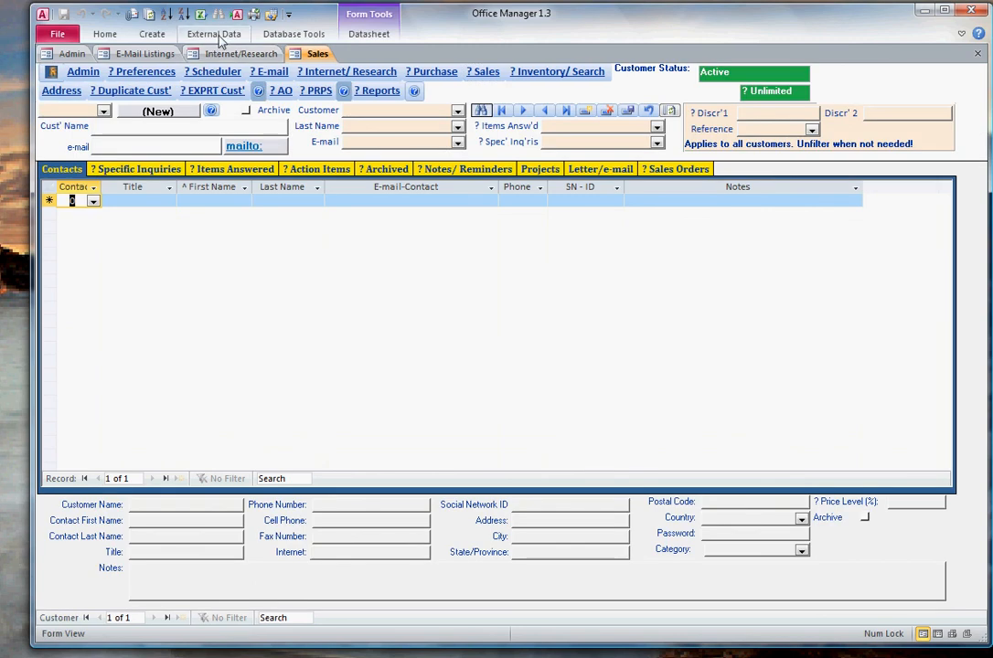
Step: Start an Excel import with the workbook "Distribution Machinery Listings" from the Tutorial folder as the source
left_click(218, 37)
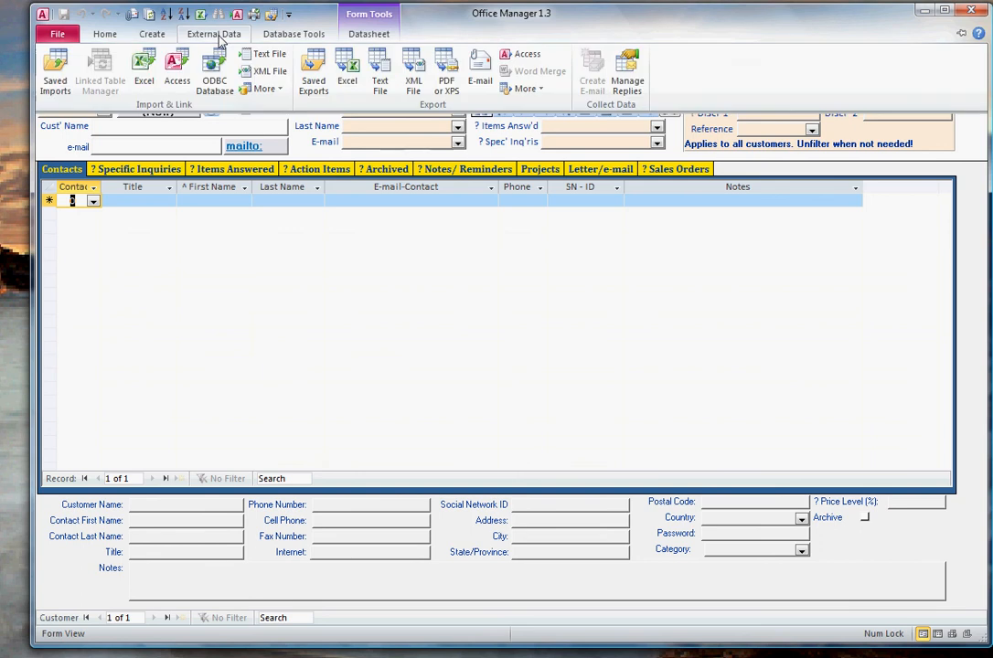
left_click(149, 62)
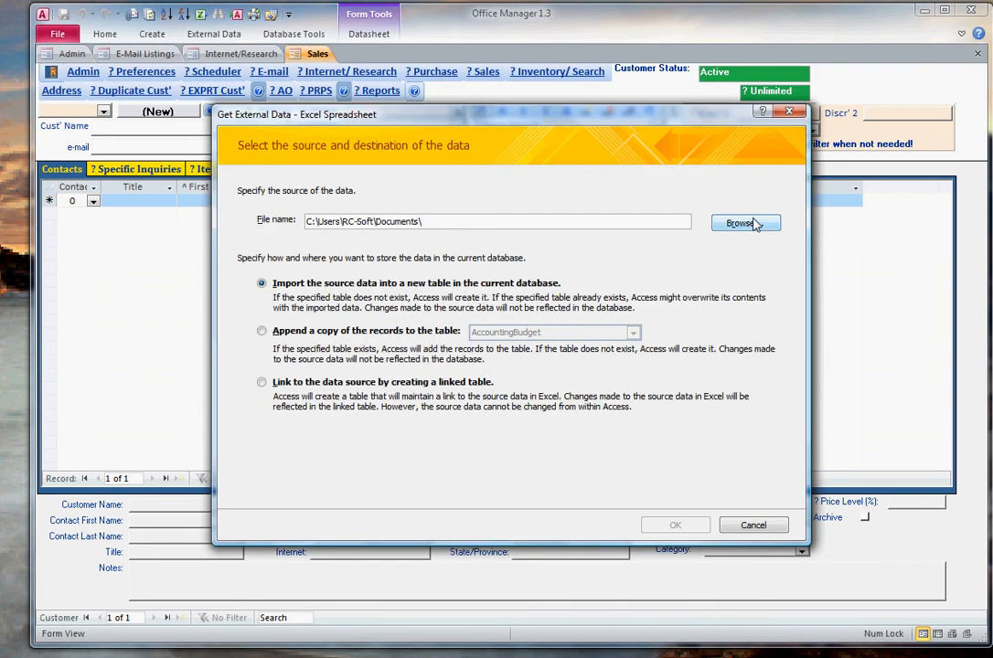
left_click(752, 224)
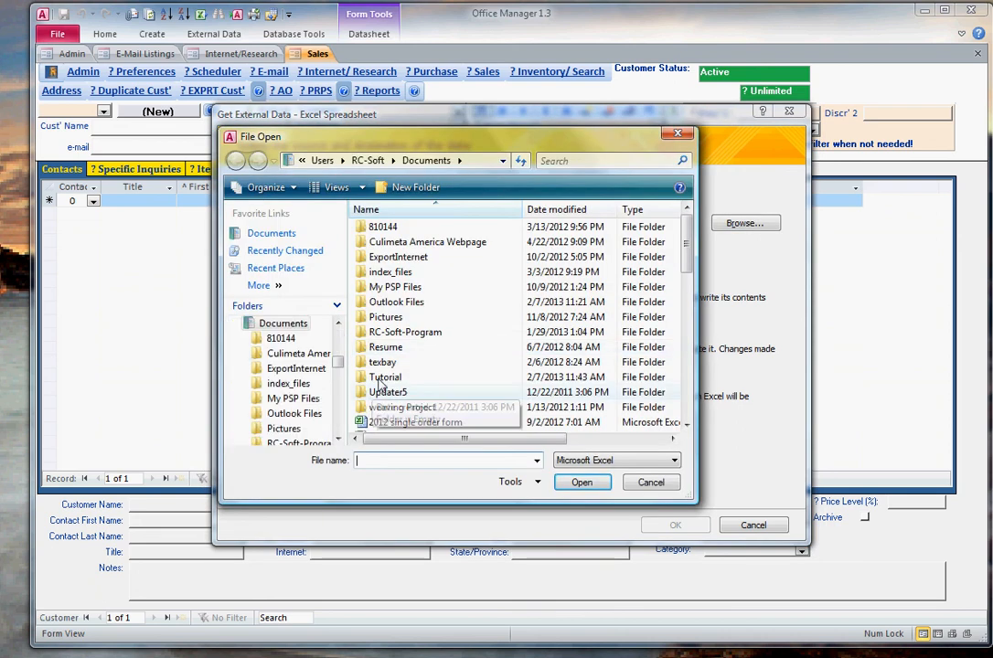
double_click(379, 379)
double_click(416, 226)
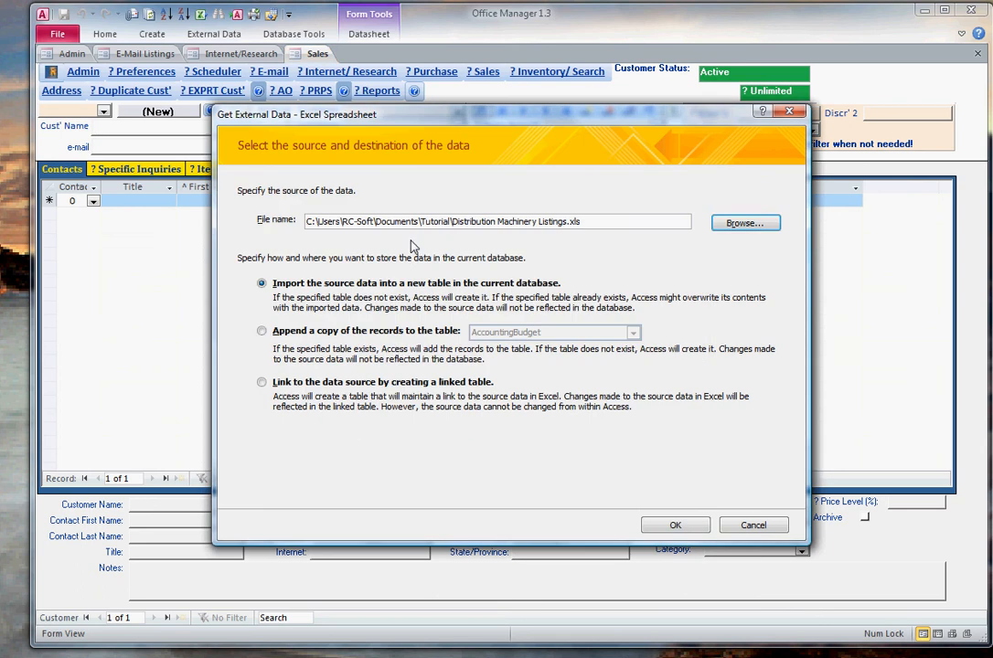
Step: Append the workbook's records to the table "Distribution Machinery Listings Import" and finish the import without saving the import steps
left_click(262, 331)
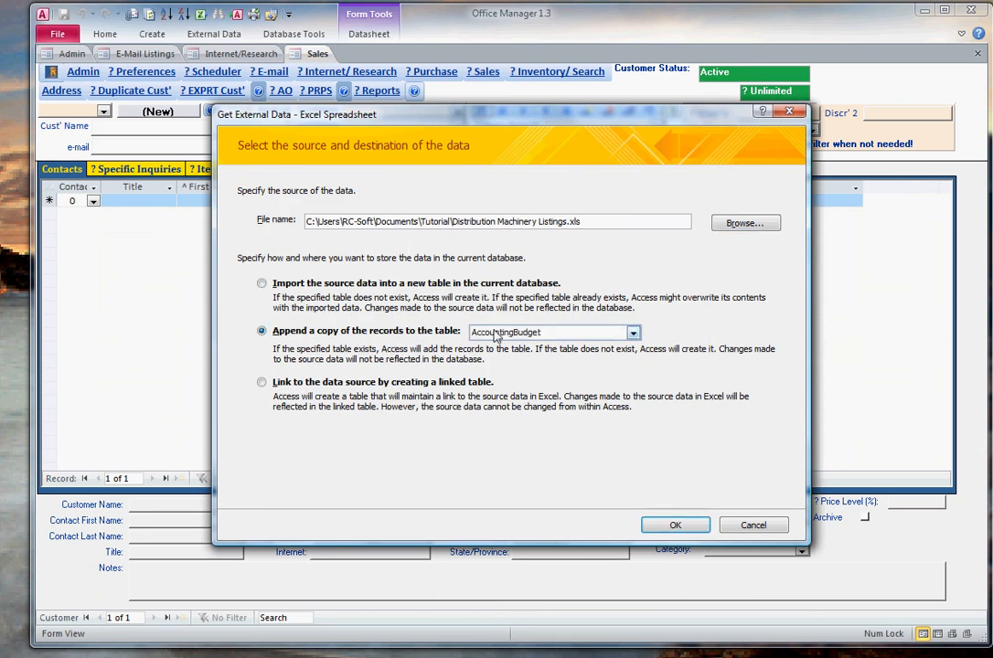
left_click(496, 335)
scroll(516, 366, "down", 10)
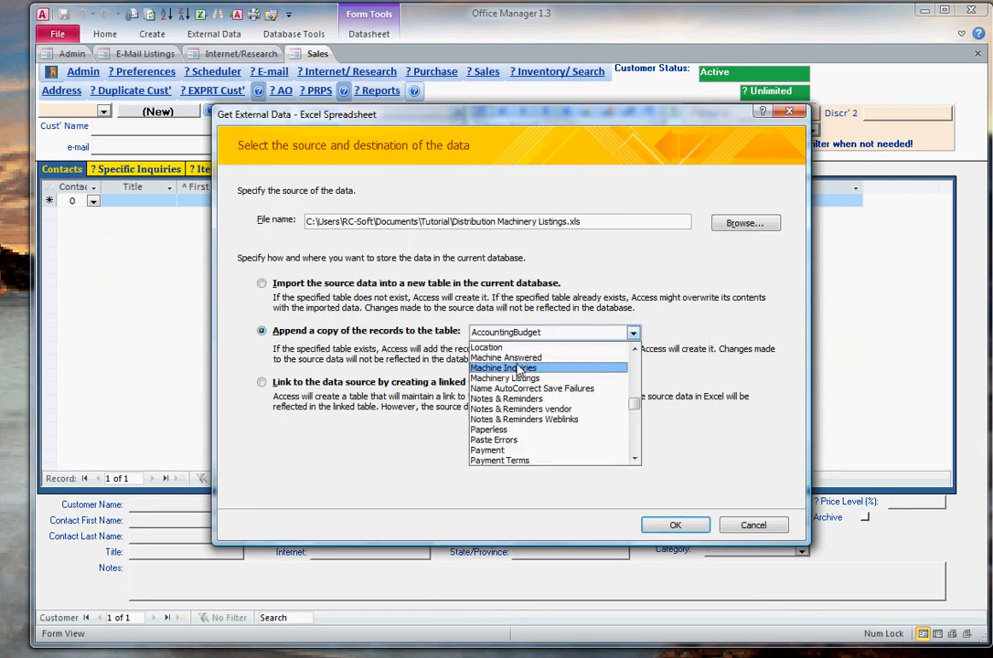
scroll(519, 371, "up", 8)
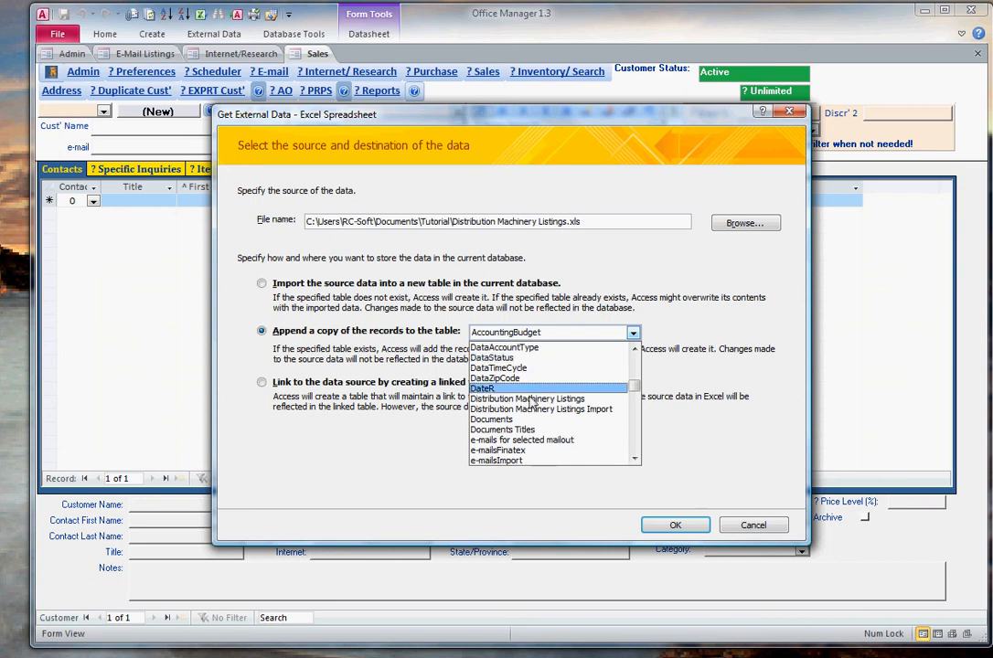
left_click(531, 409)
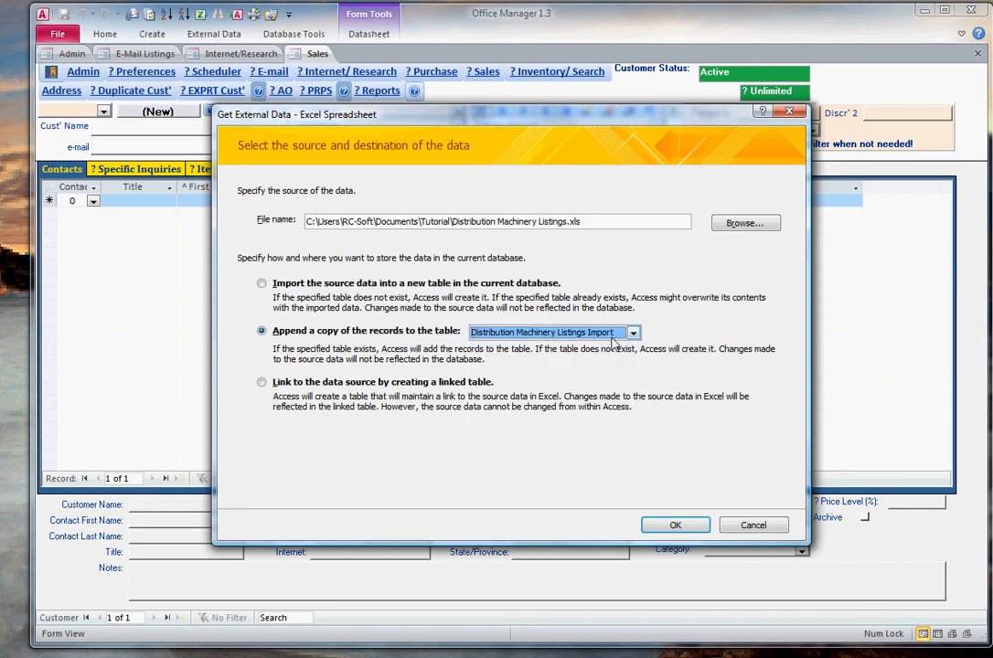
left_click(677, 526)
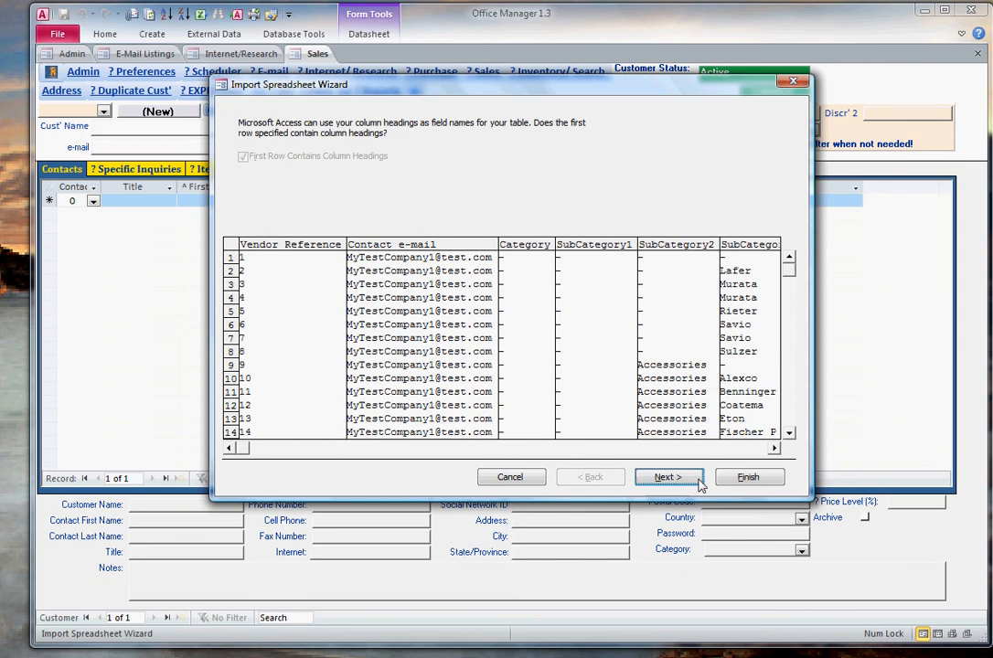
left_click(695, 481)
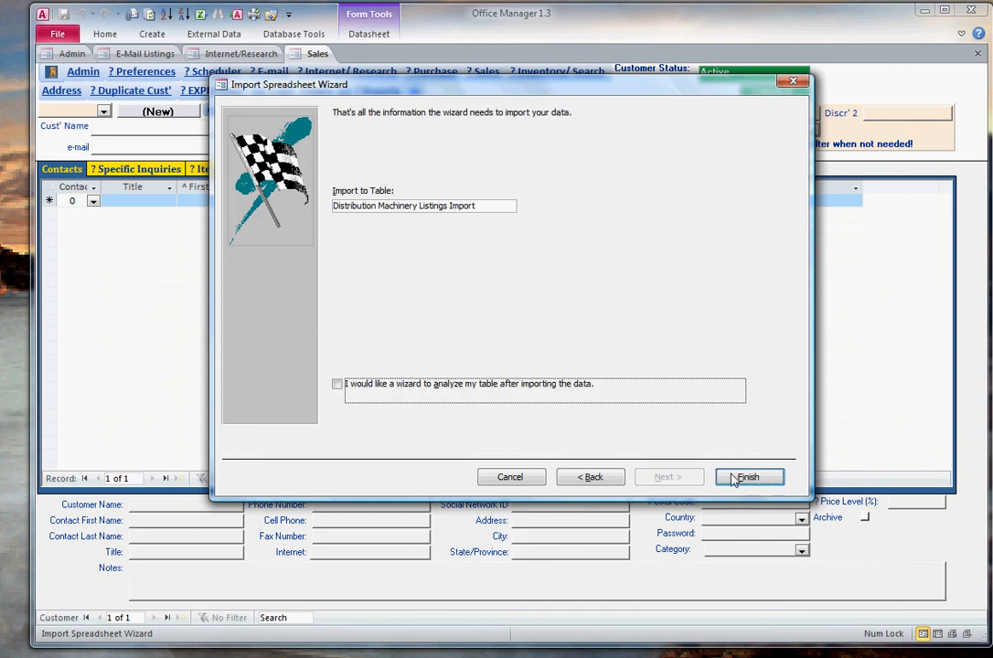
left_click(736, 479)
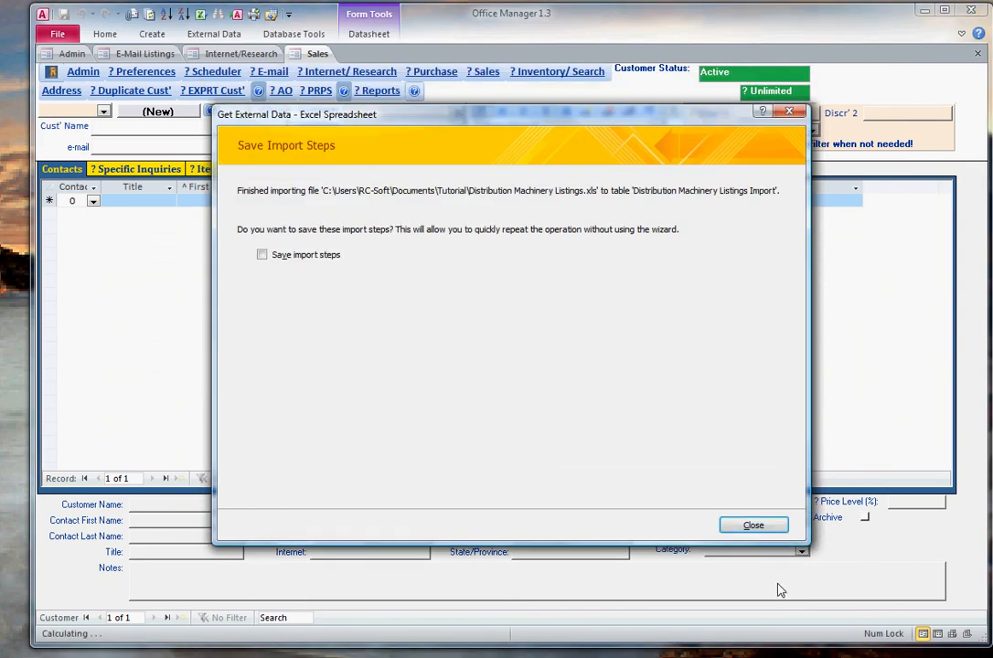
left_click(760, 528)
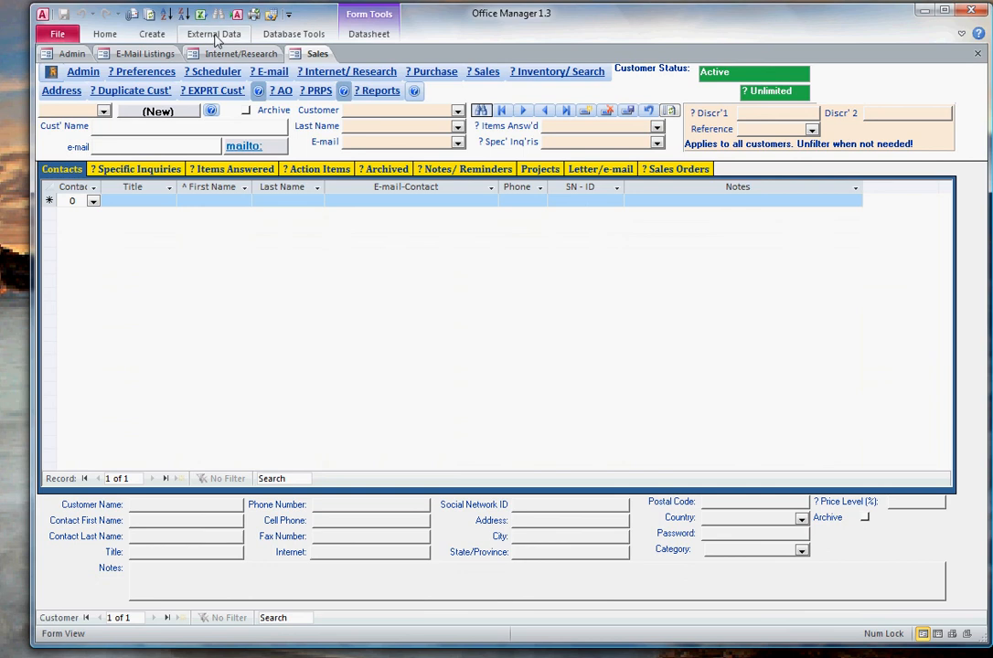
Step: Start another Excel import with the workbook "Export E-mails" from the Tutorial folder as the source
left_click(187, 35)
left_click(152, 69)
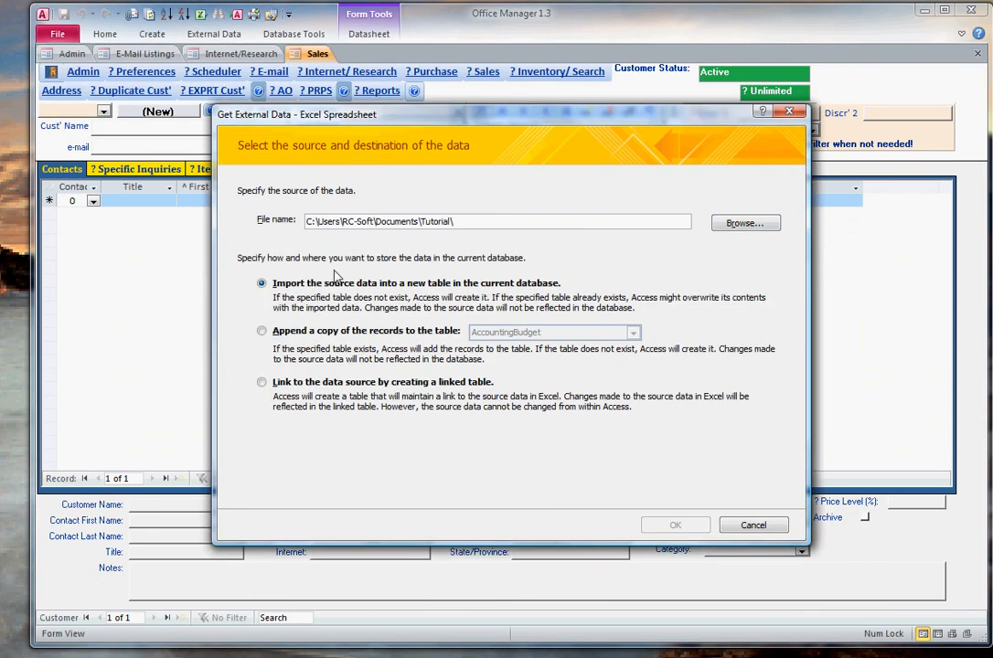
left_click(745, 223)
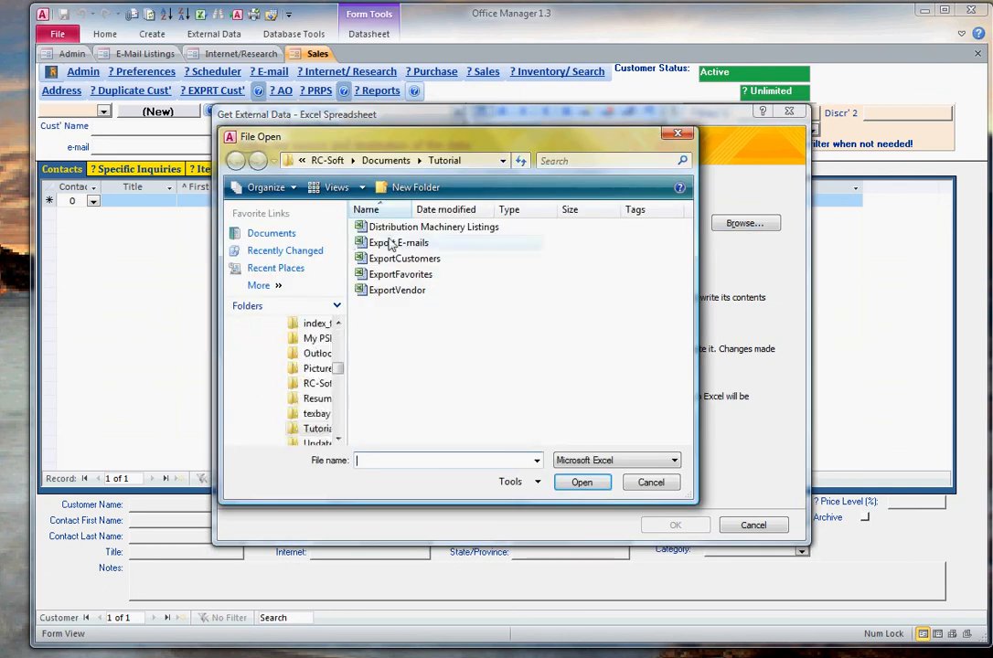
left_click(392, 244)
double_click(391, 243)
Step: Append the e-mail records to the table "e-mailsImport" and finish the import without saving the import steps
left_click(289, 331)
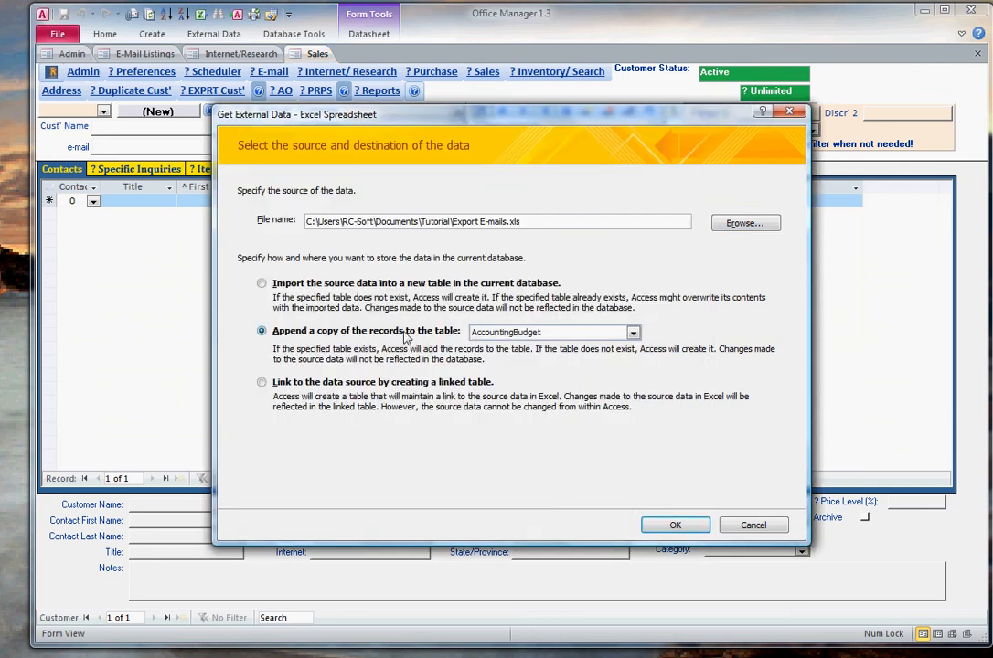
left_click(512, 332)
scroll(504, 370, "down", 12)
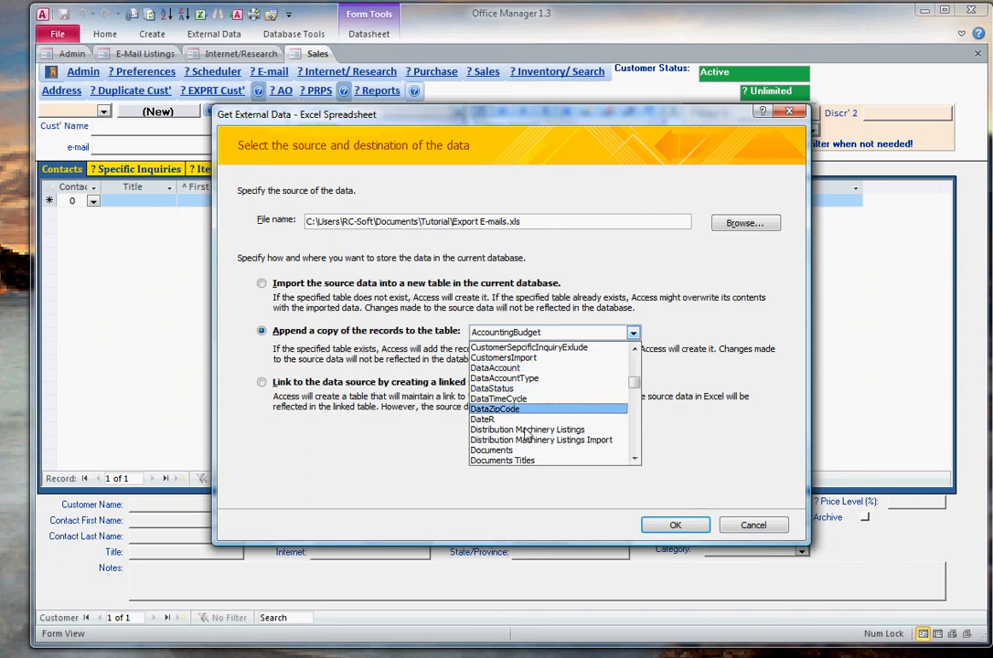
scroll(517, 403, "down", 3)
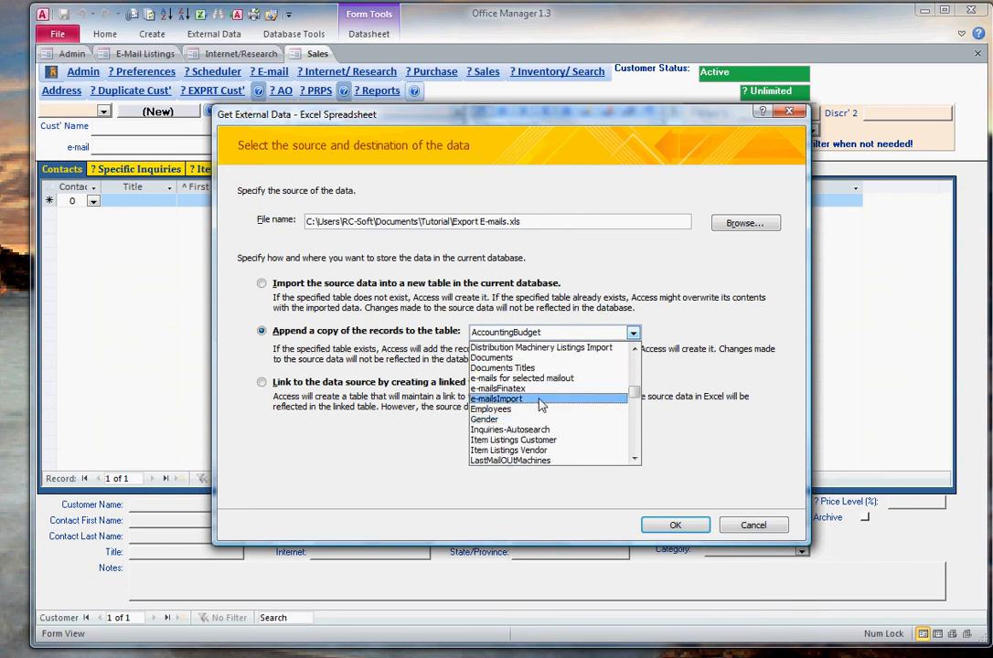
left_click(540, 400)
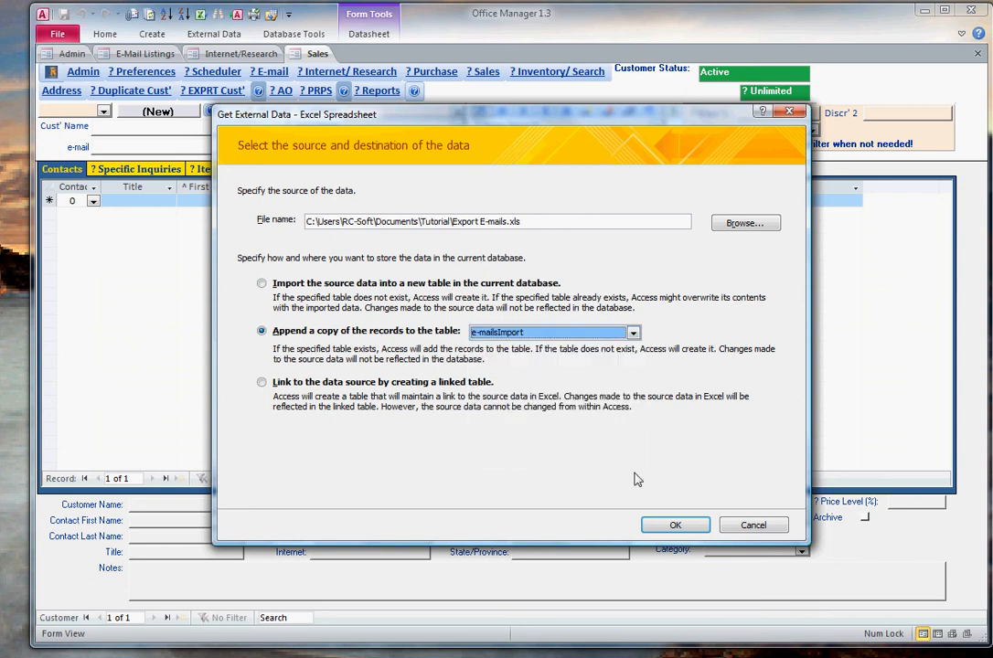
left_click(682, 529)
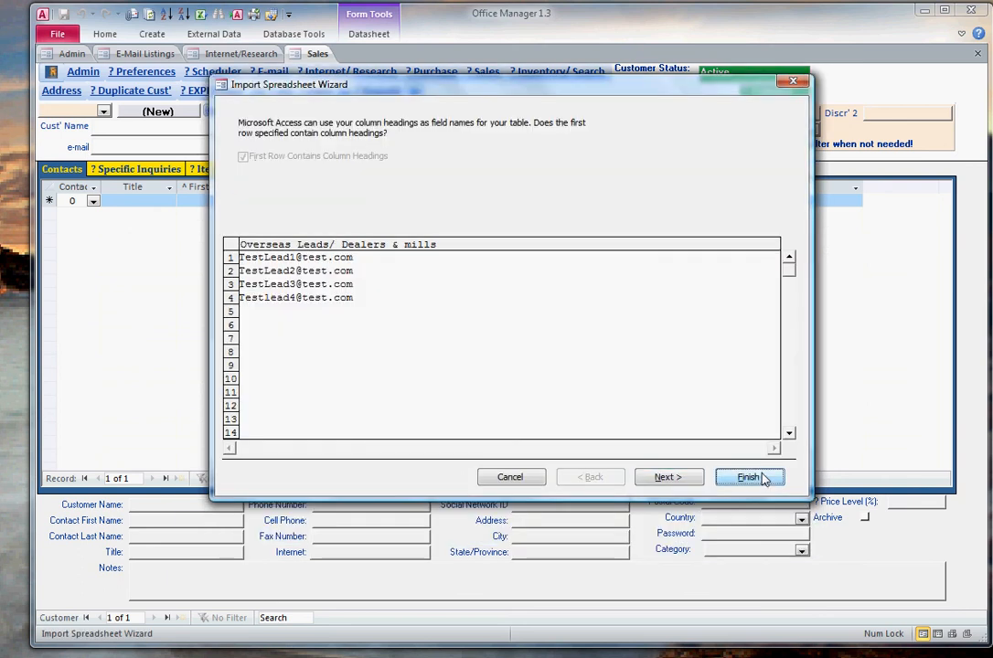
left_click(755, 477)
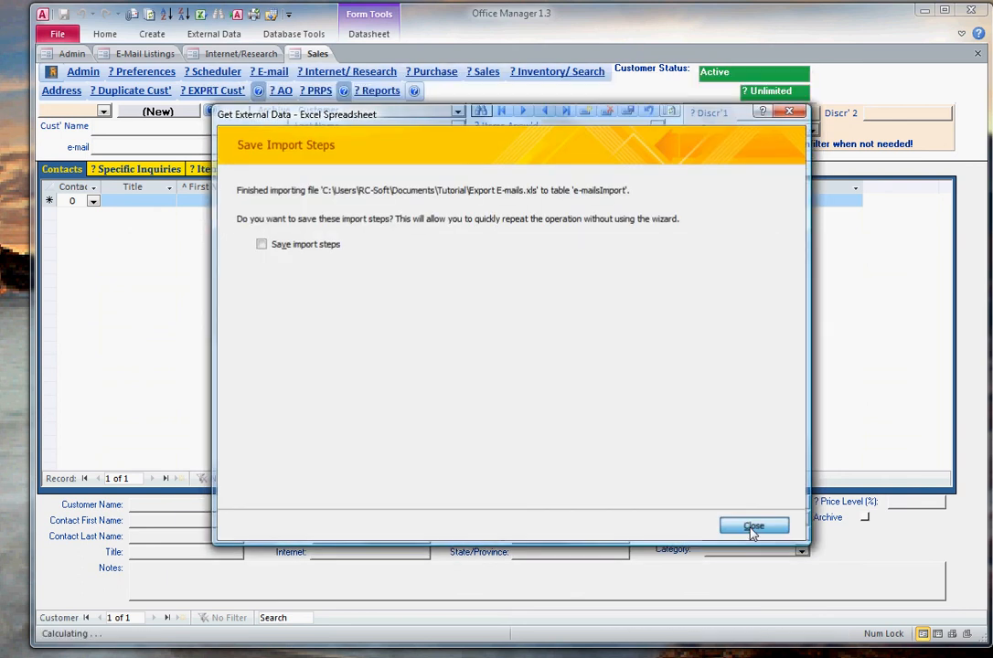
left_click(752, 532)
Step: Start an Excel import with the workbook "ExportCustomers" from the Tutorial folder as the source
left_click(233, 37)
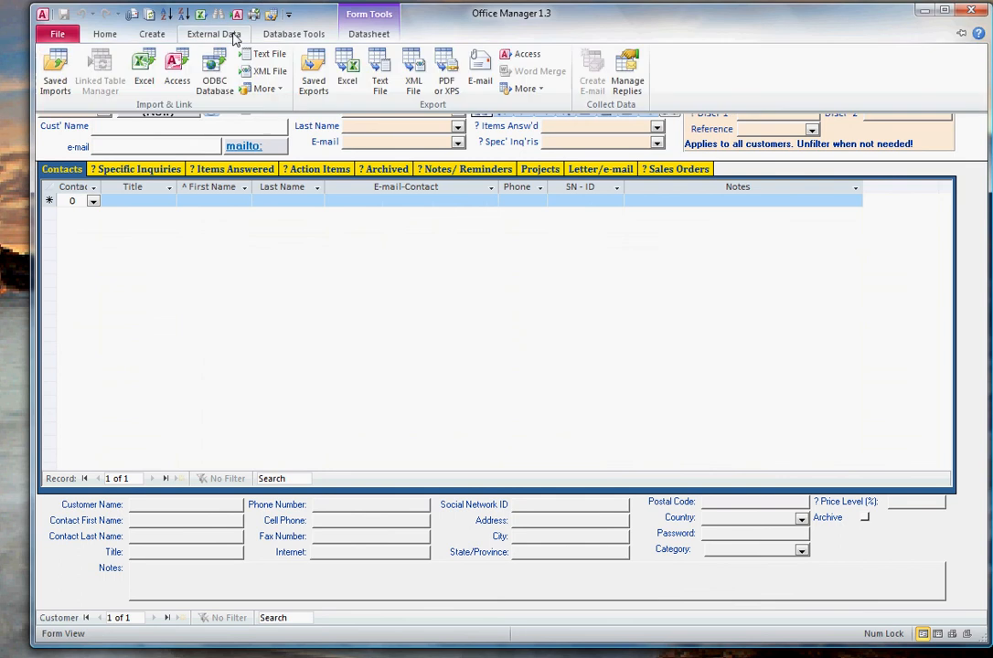
left_click(137, 64)
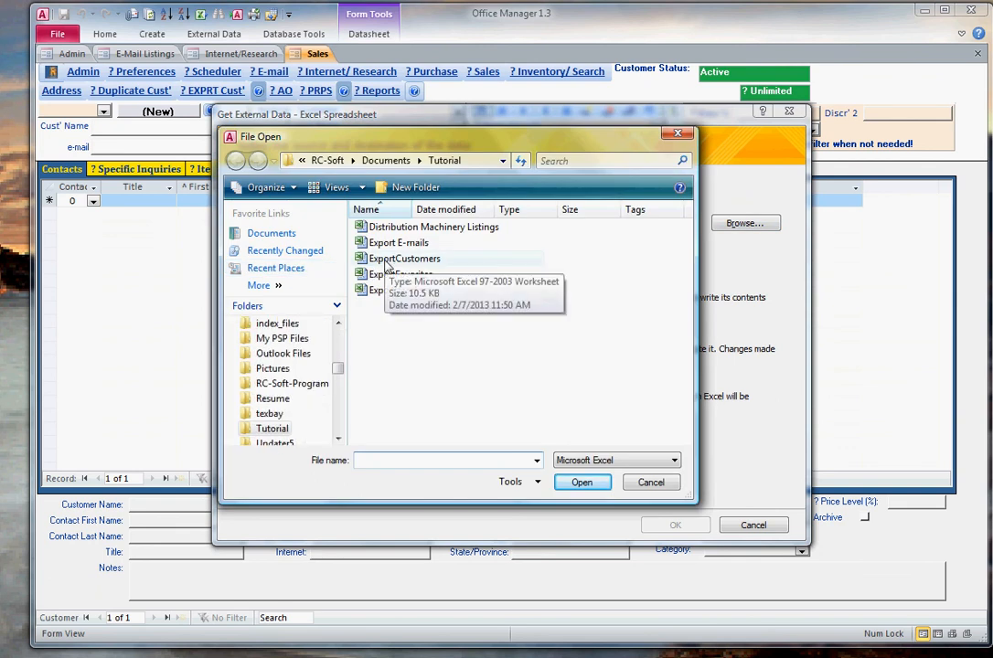
double_click(392, 260)
Step: Append the customer records to the table "CustomersImport" and finish the import without saving the import steps
left_click(263, 333)
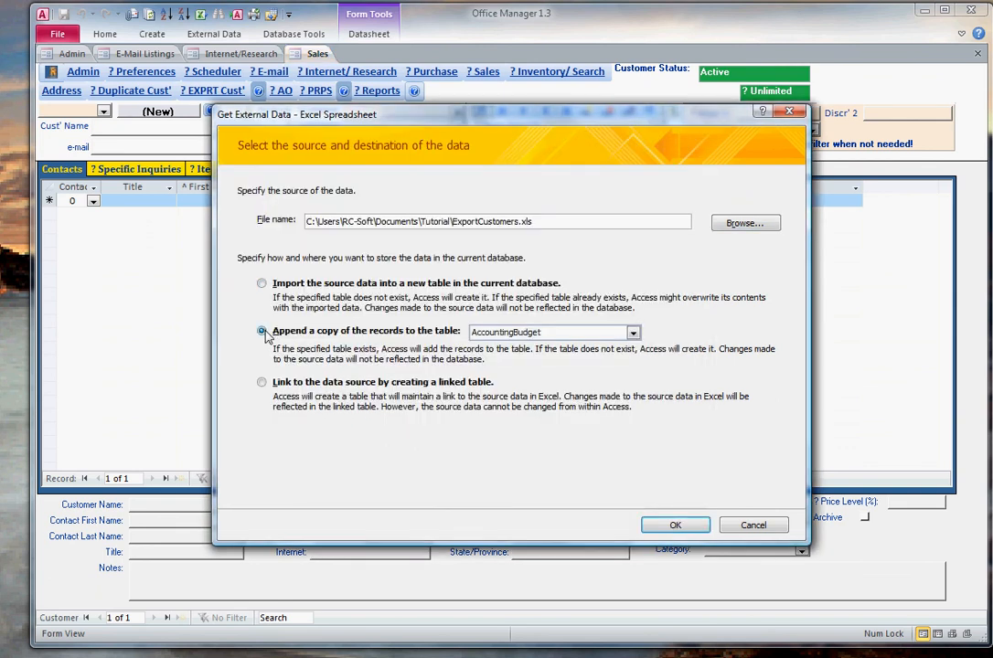
left_click(501, 333)
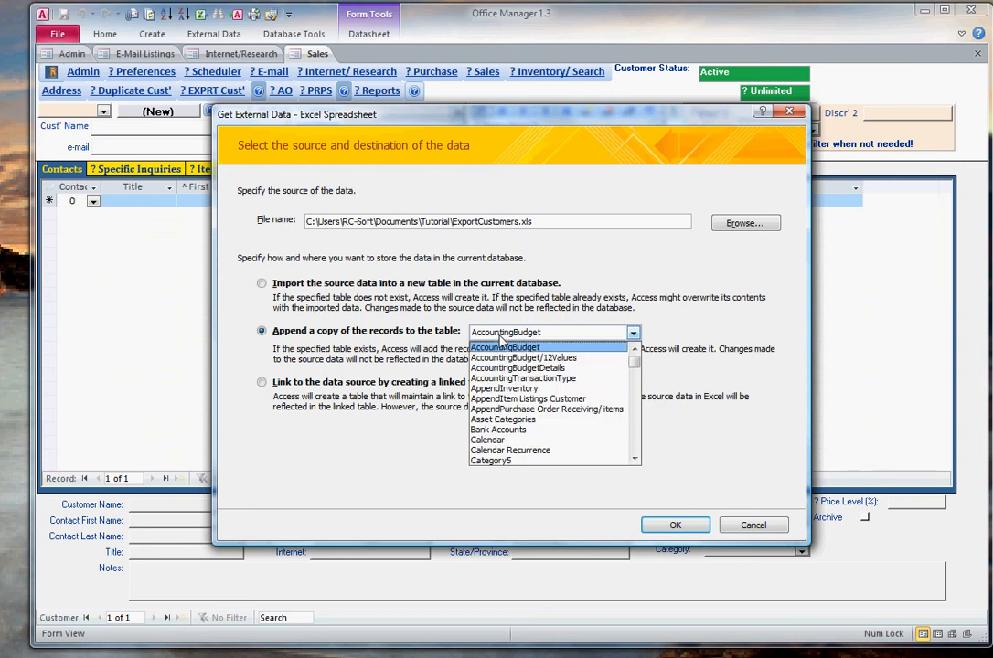
scroll(508, 384, "down", 6)
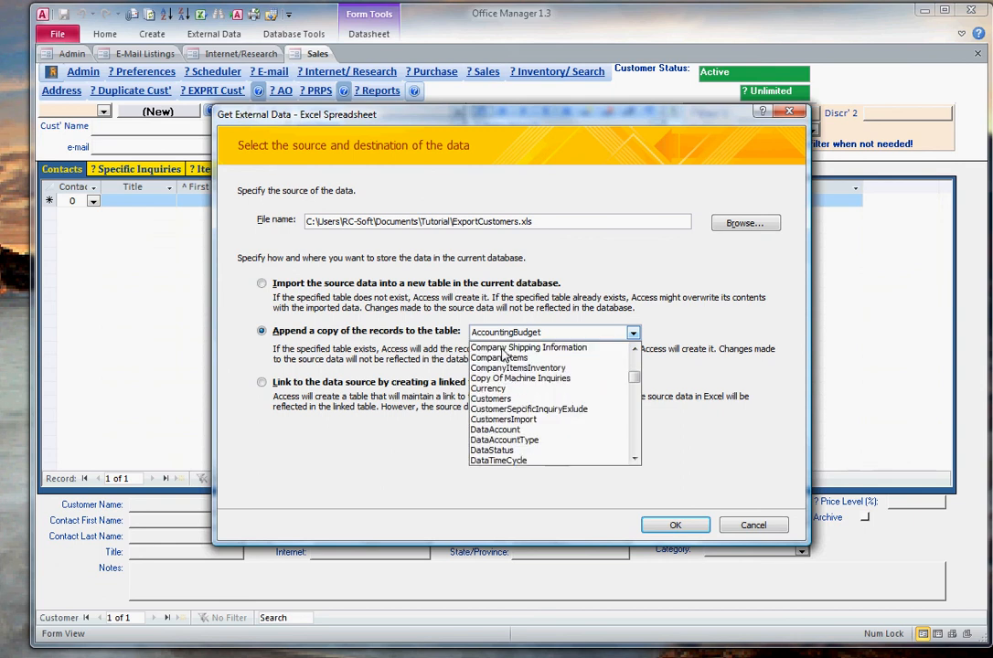
left_click(505, 419)
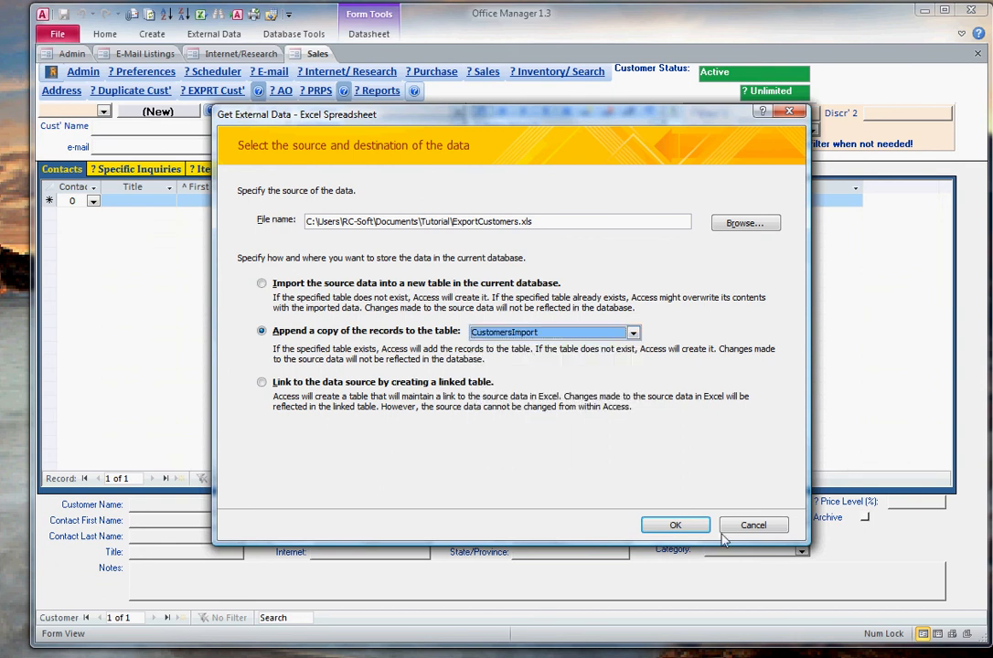
left_click(692, 525)
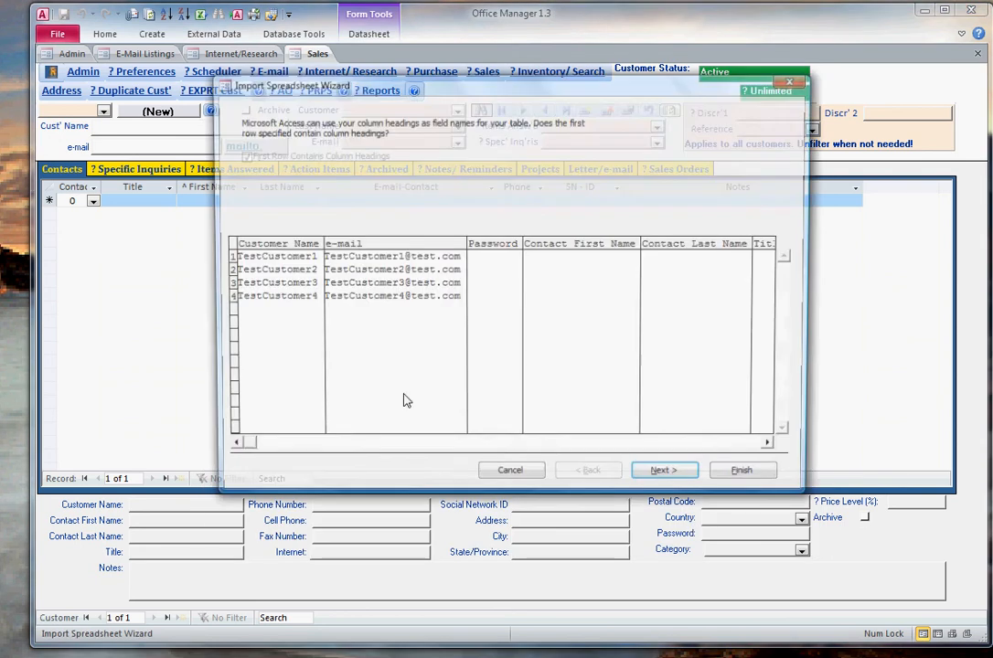
left_click(748, 479)
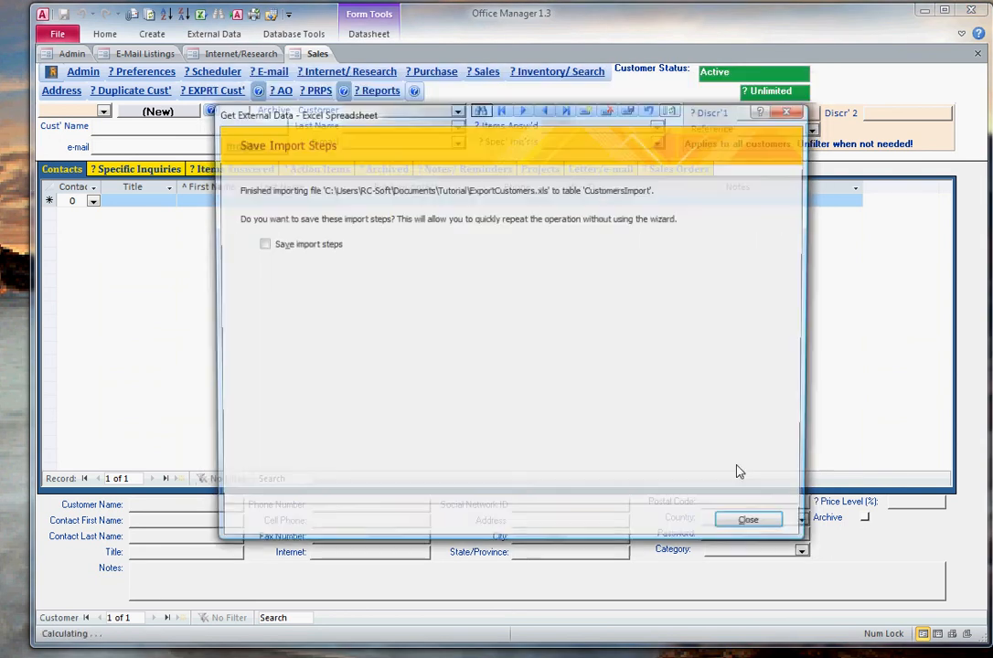
left_click(750, 526)
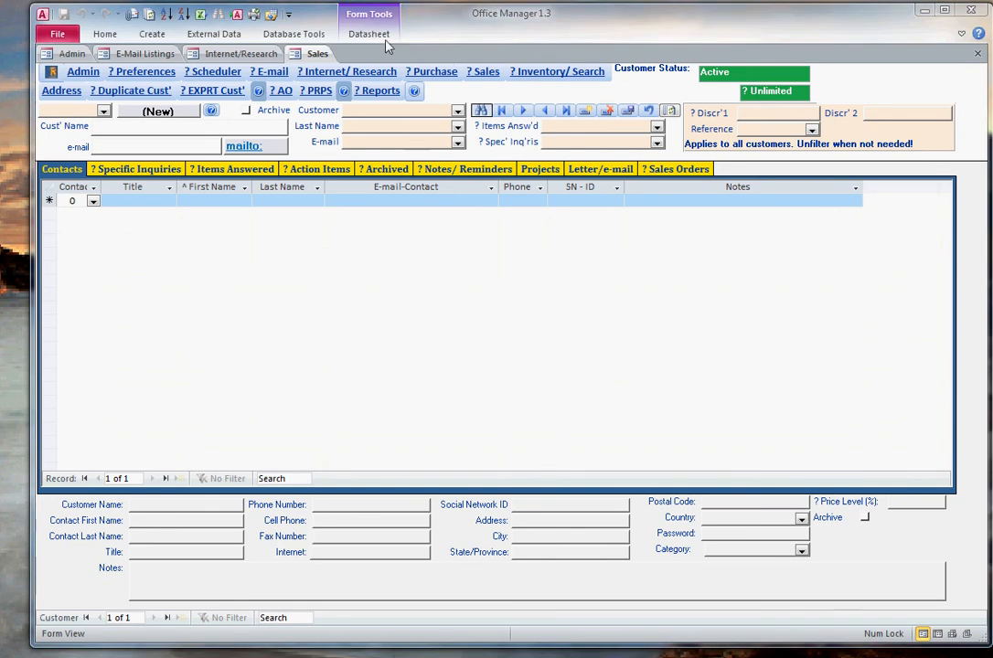
Step: Start another Excel import with the workbook "ExportFavorites" from the Tutorial folder as the source
left_click(219, 35)
left_click(143, 64)
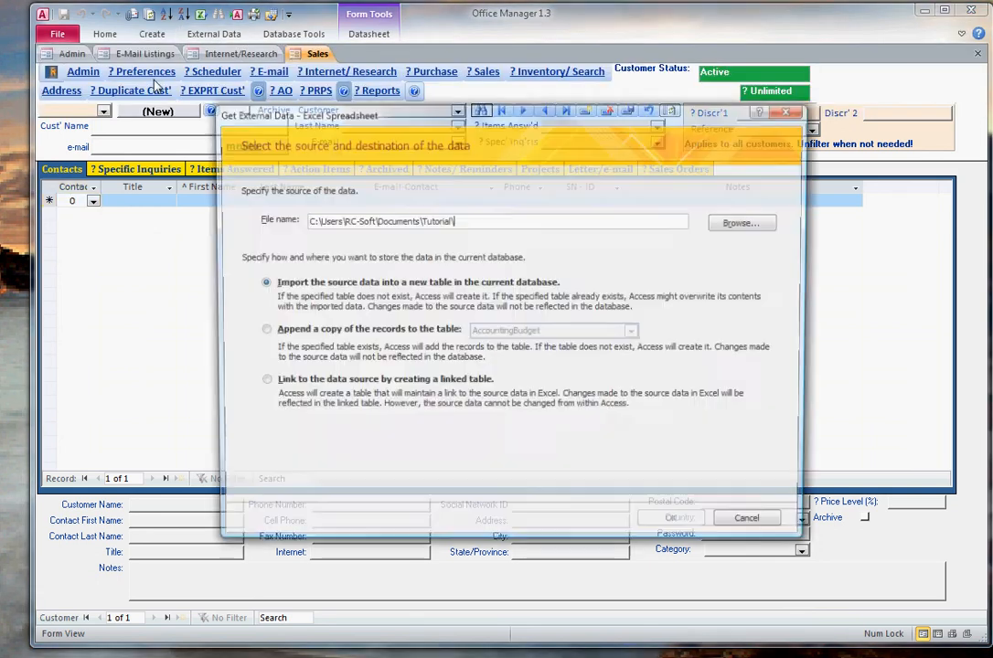
left_click(748, 224)
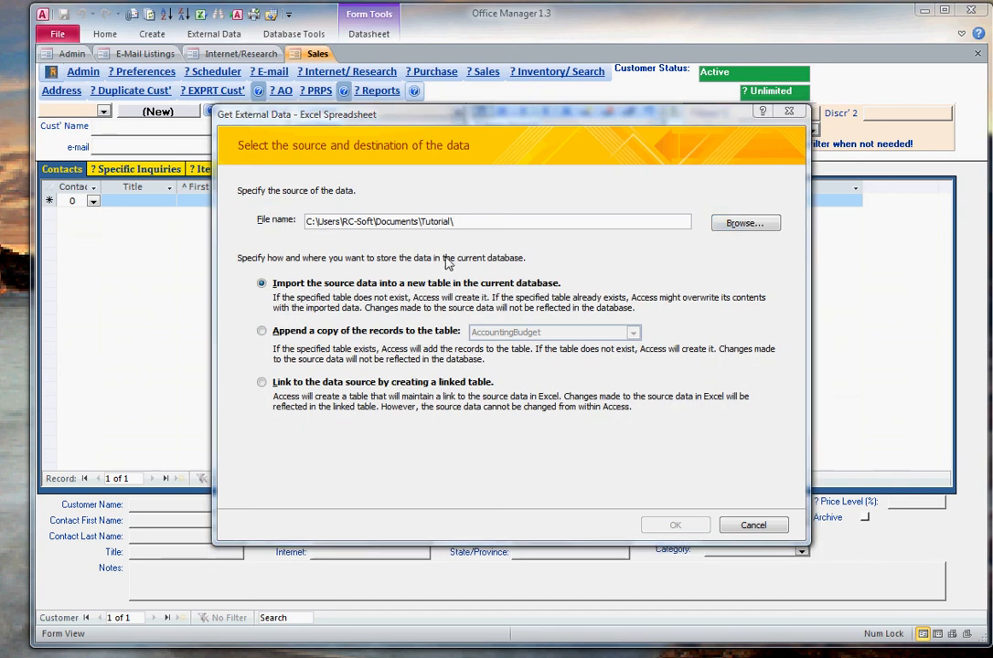
left_click(409, 278)
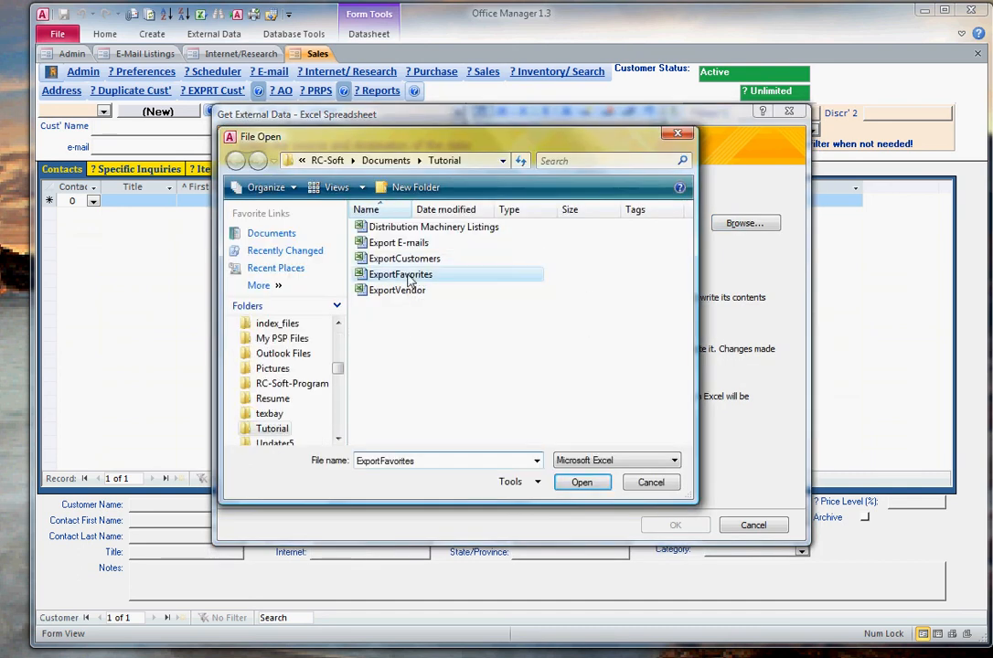
double_click(409, 279)
Step: Append the favorites records to the table "Webpage linksImport" and finish the import without saving the import steps
left_click(264, 331)
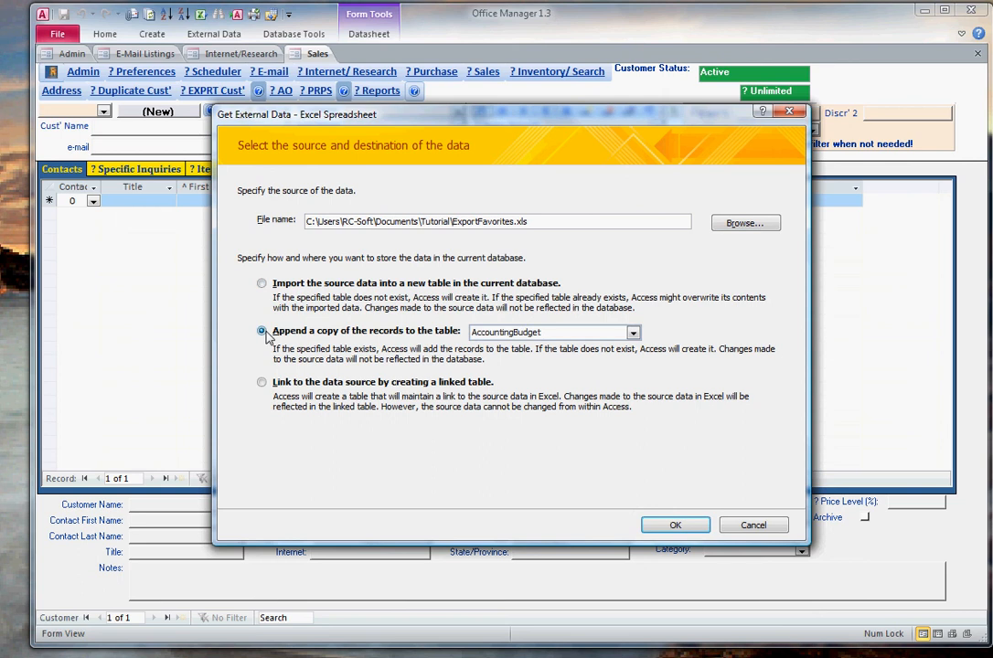
left_click(512, 332)
scroll(512, 402, "down", 10)
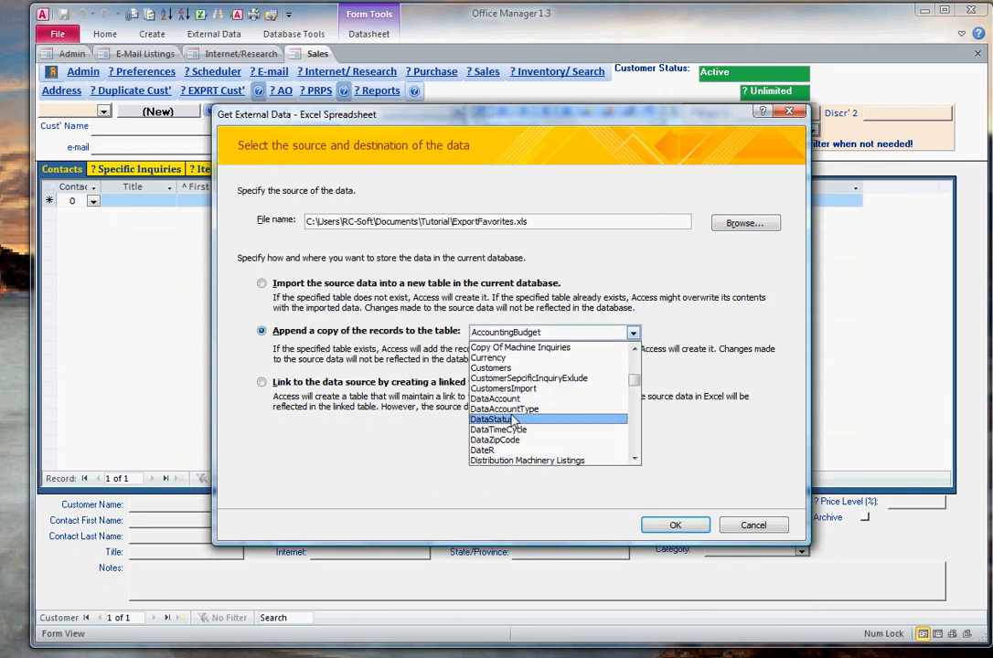
scroll(515, 424, "down", 8)
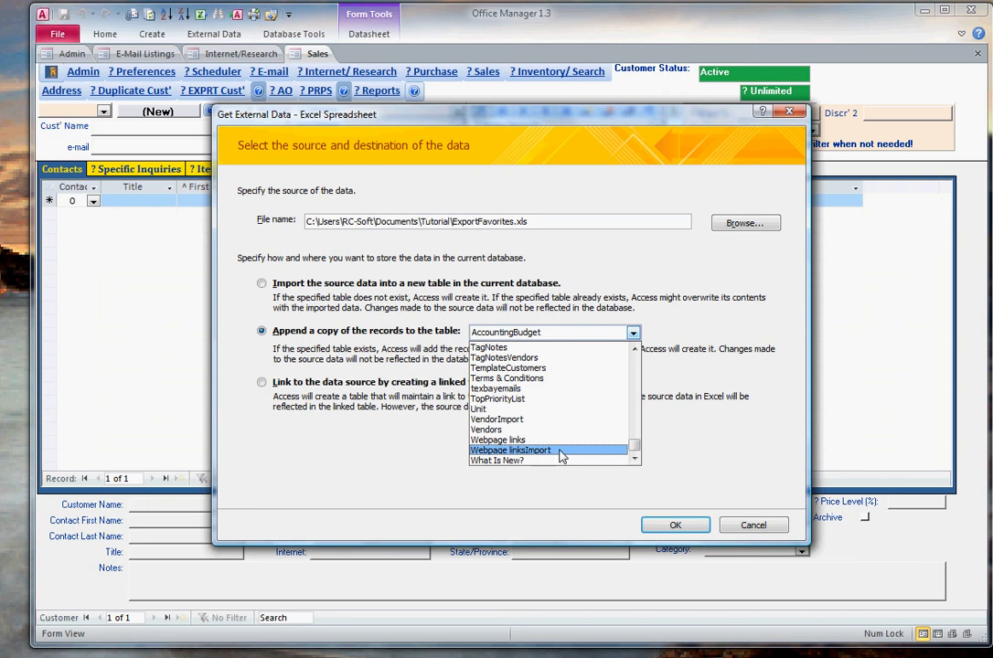
left_click(561, 452)
left_click(687, 528)
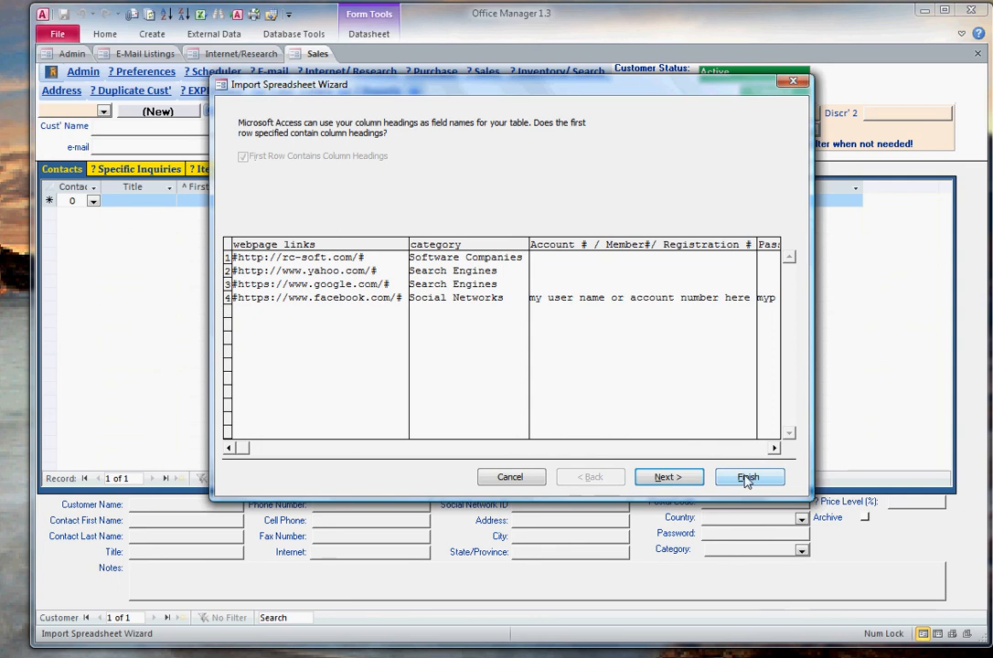
left_click(746, 479)
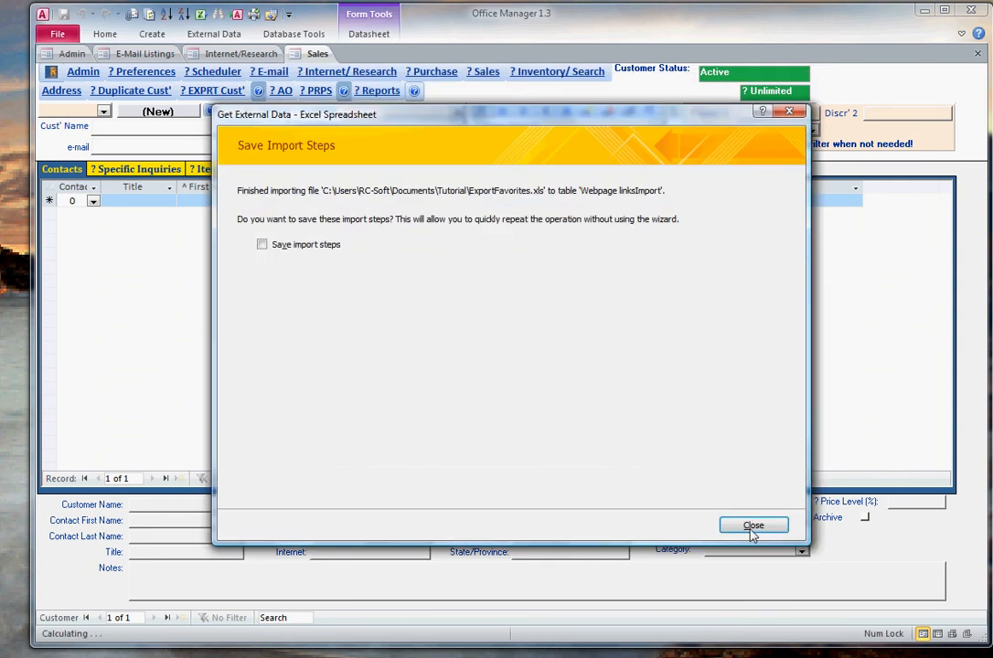
left_click(752, 529)
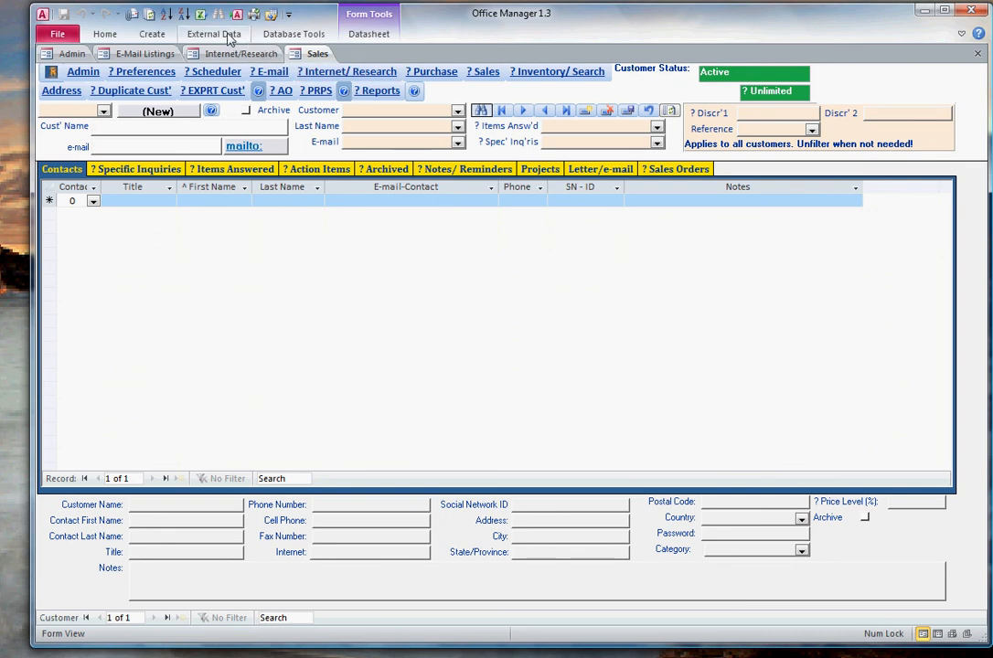
Step: Start another Excel import with the workbook "ExportVendor" from the Tutorial folder as the source
left_click(198, 35)
left_click(142, 68)
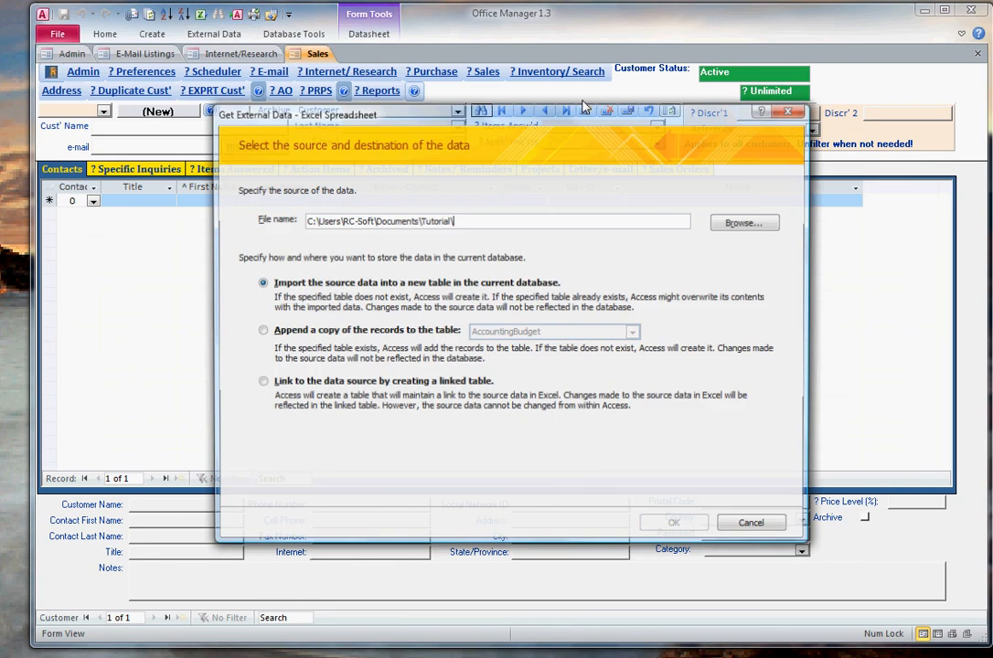
left_click(744, 223)
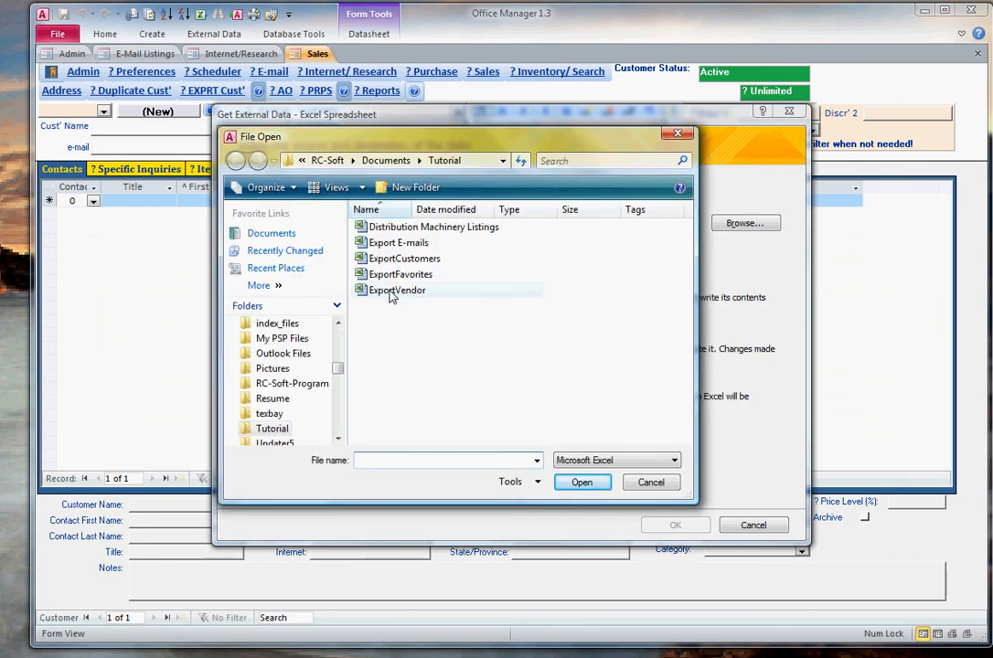
double_click(391, 290)
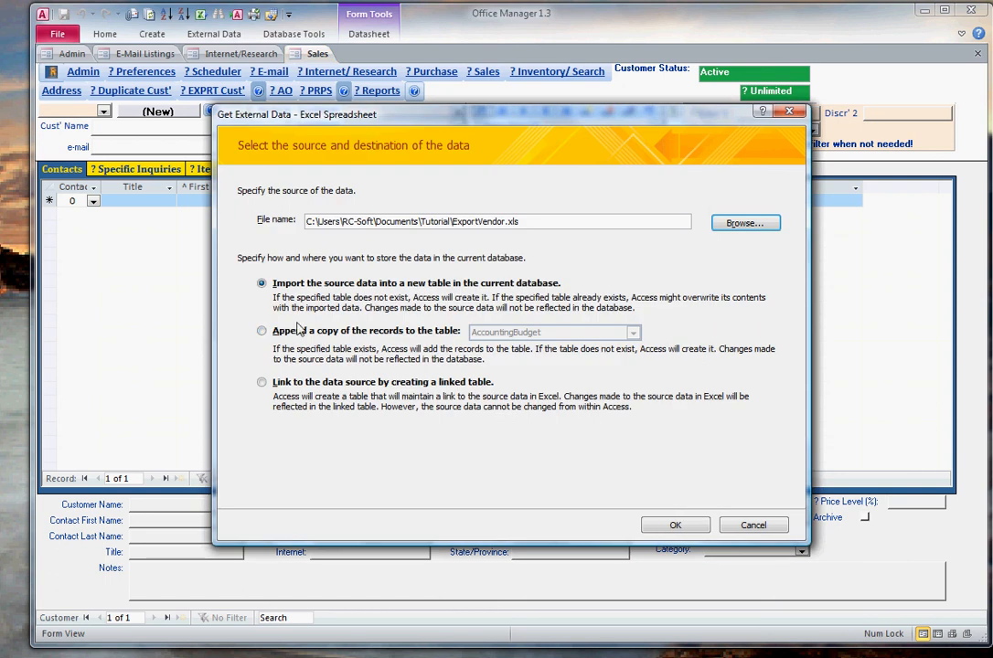
Step: Append the vendor records to the table "VendorImport" and finish the import without saving the import steps
left_click(262, 331)
left_click(632, 332)
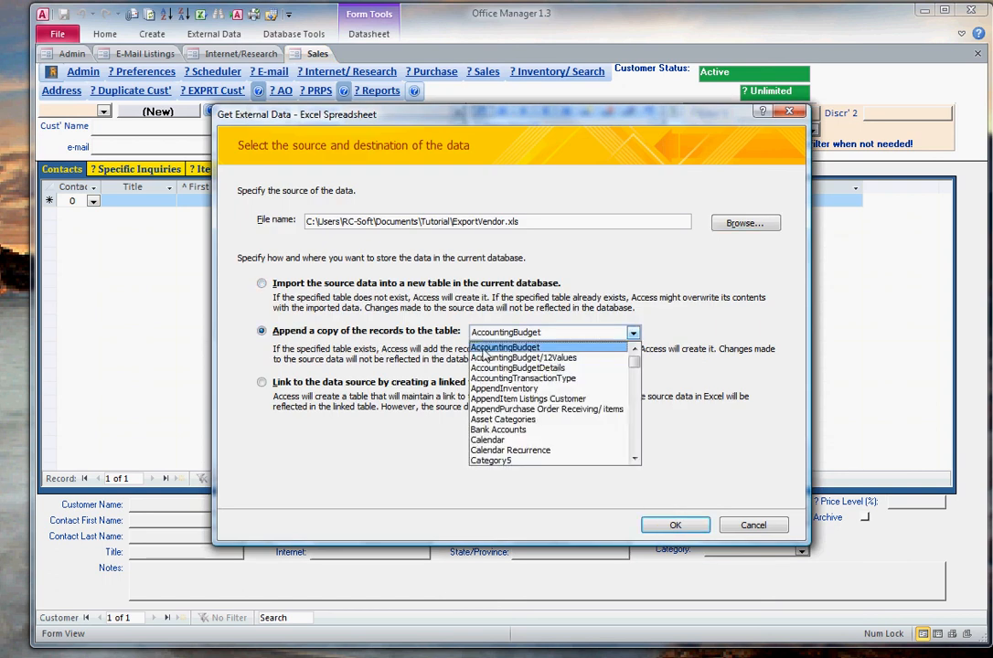
scroll(521, 430, "down", 10)
scroll(530, 448, "down", 15)
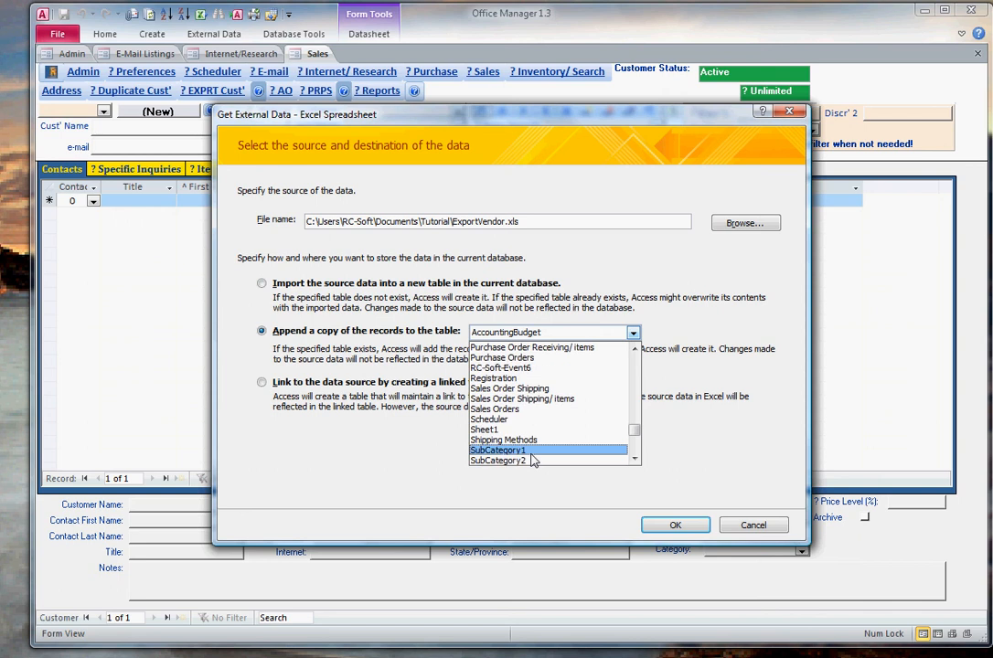
scroll(539, 452, "up", 4)
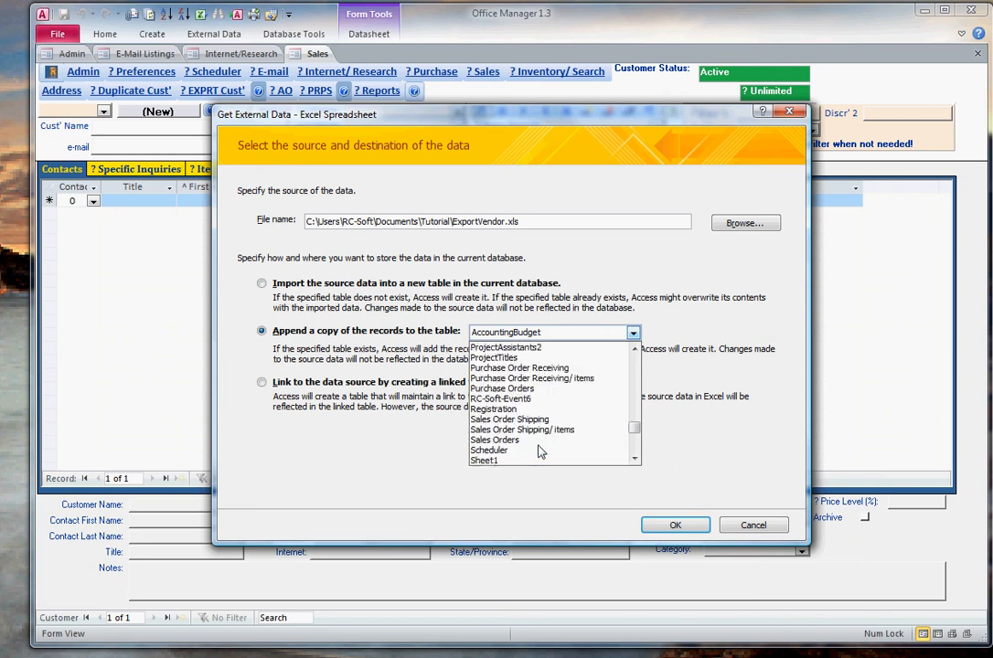
scroll(540, 452, "down", 7)
scroll(539, 452, "up", 1)
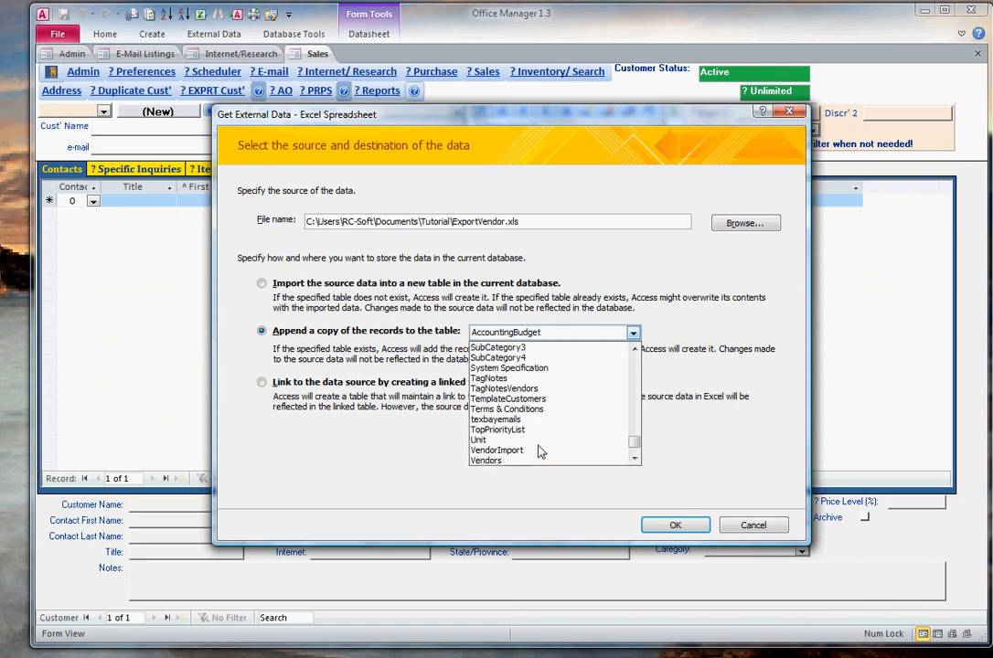
left_click(539, 451)
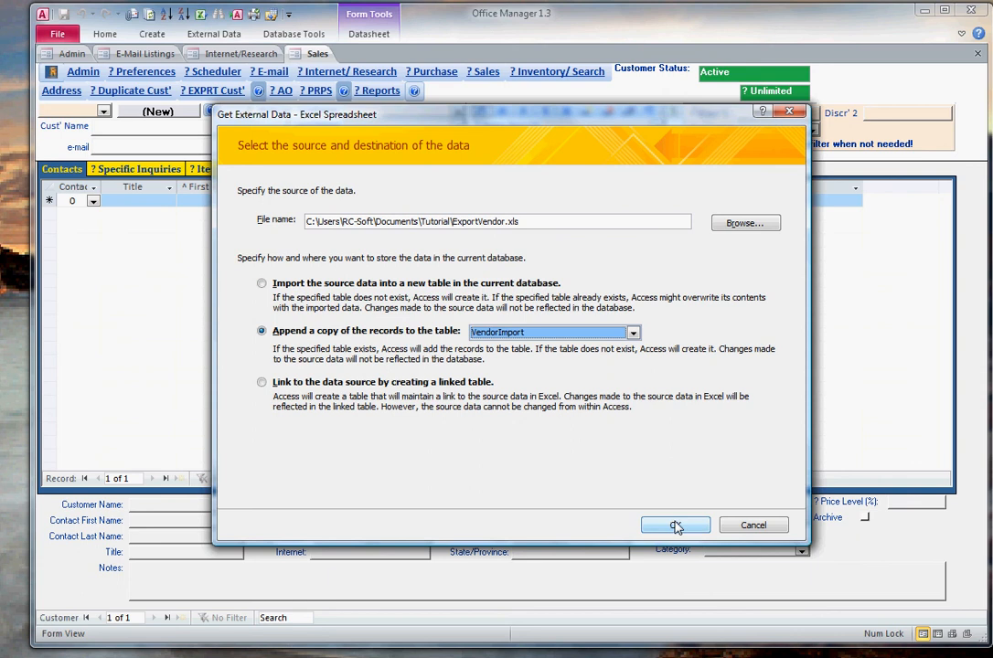
left_click(675, 526)
left_click(766, 483)
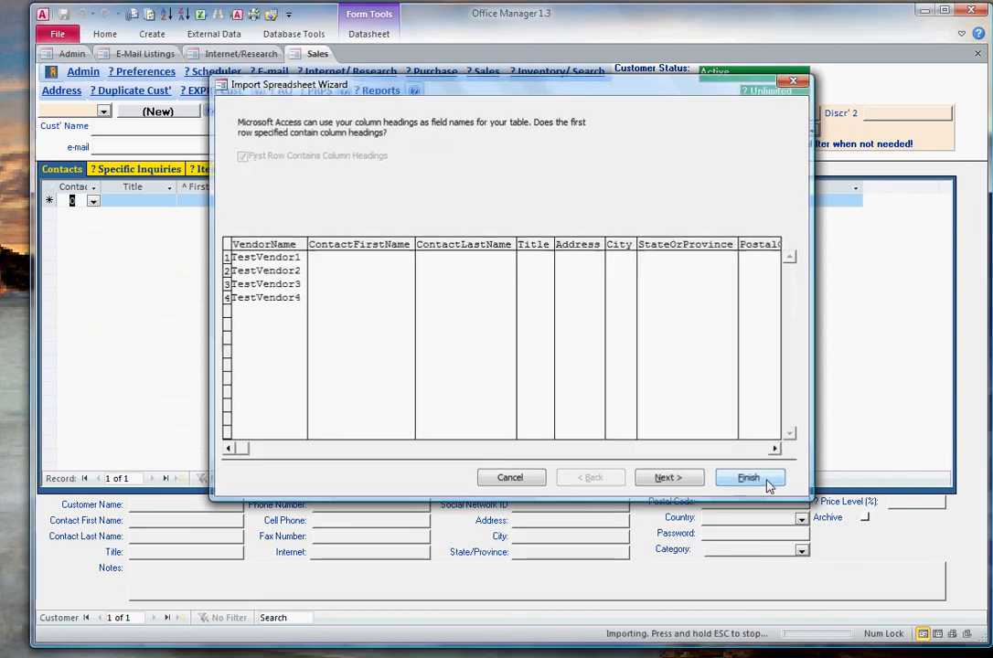
left_click(776, 530)
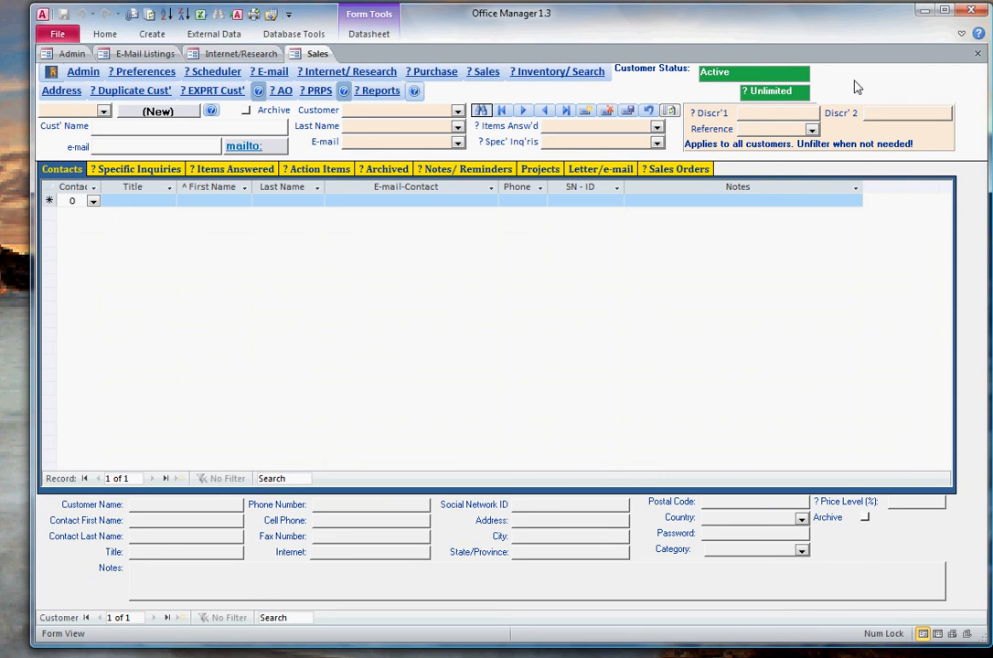
Step: Run the import updates for customers and for vendors from the Admin form
left_click(83, 71)
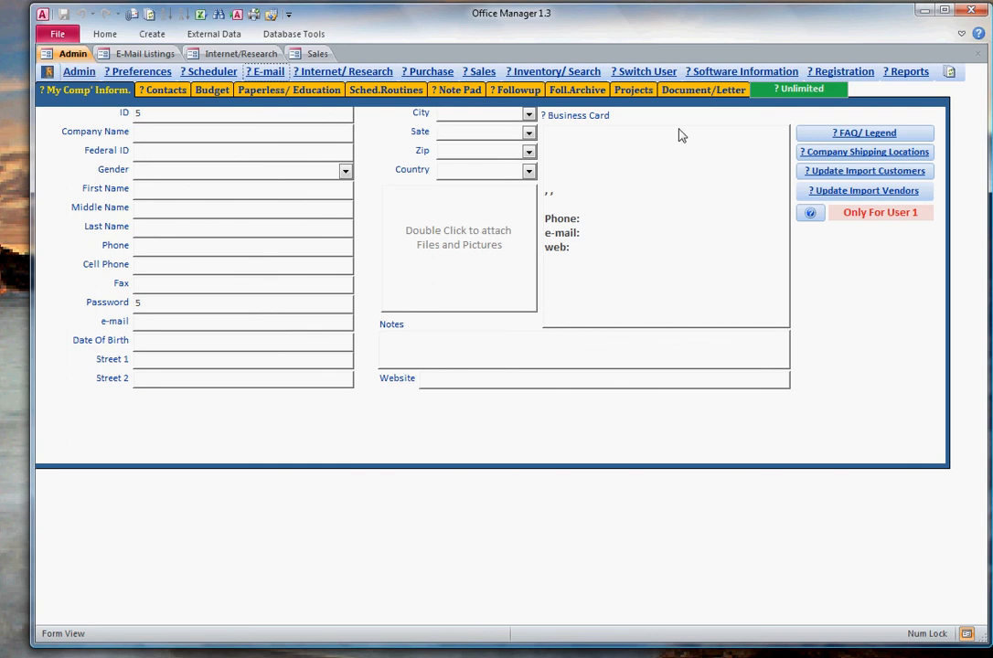
left_click(868, 172)
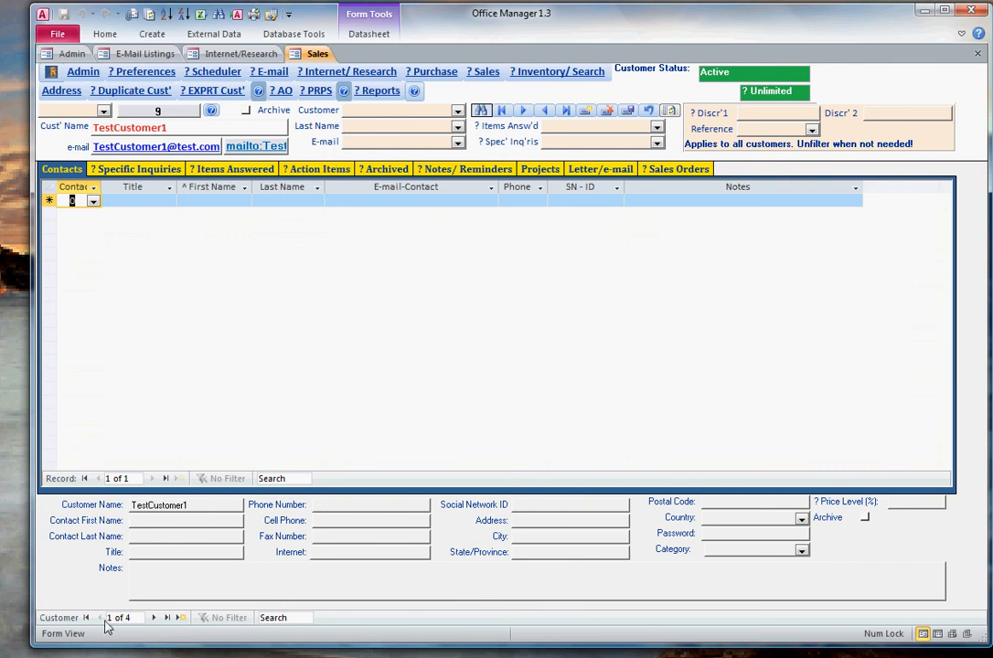
left_click(73, 74)
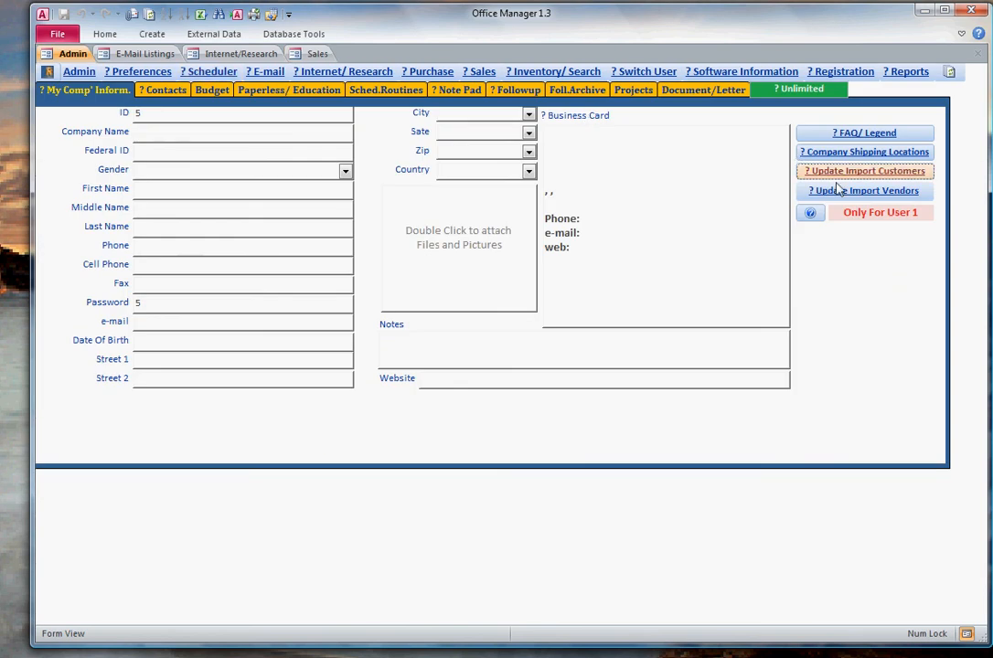
left_click(829, 194)
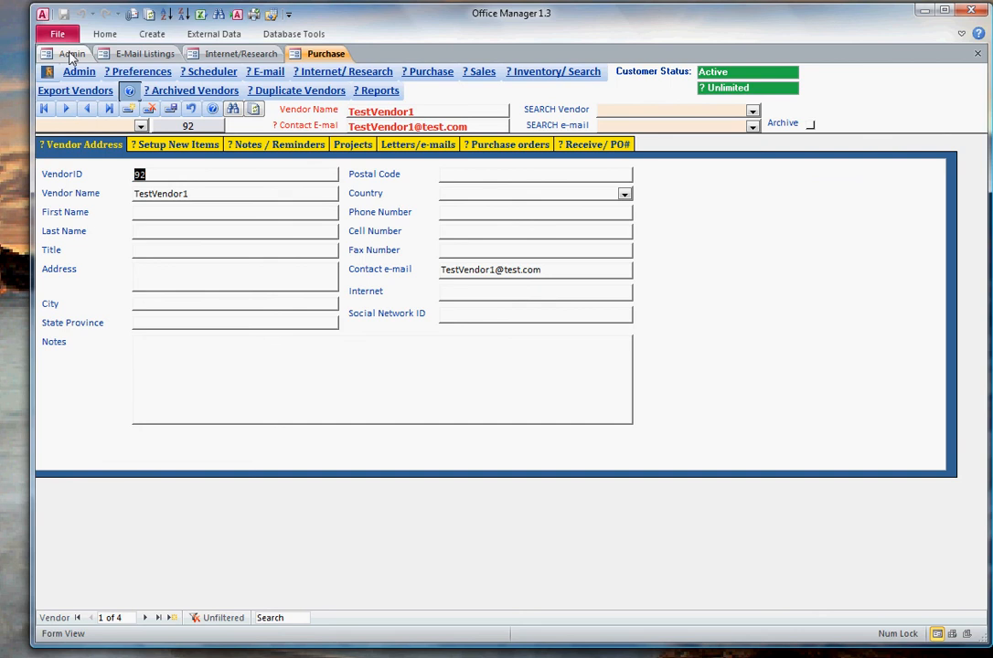
Step: Update the e-mail listings with the imported e-mails and clear the listing's search
left_click(265, 73)
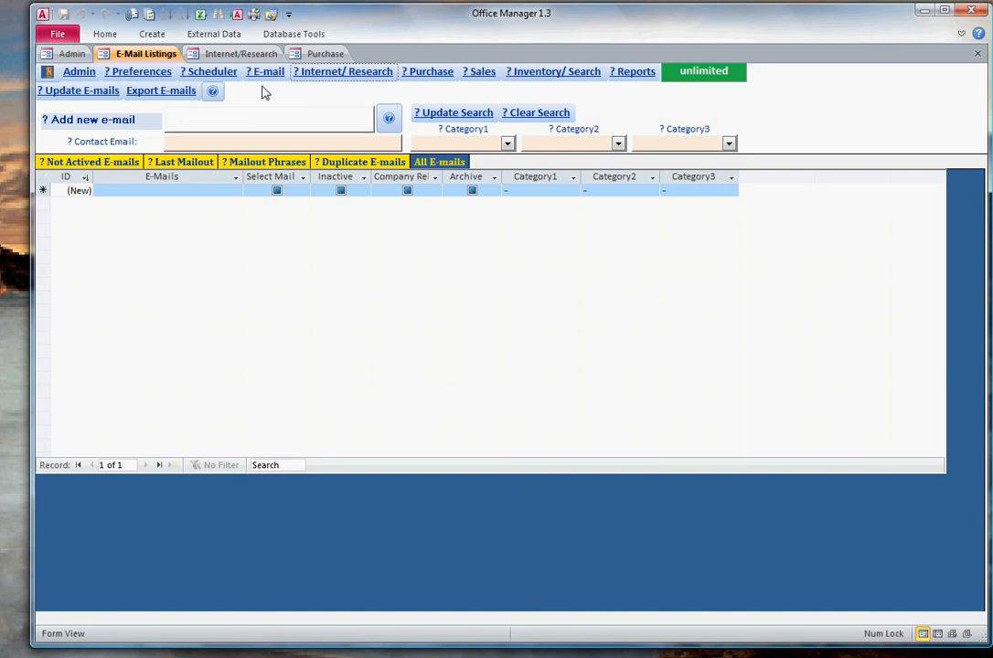
left_click(93, 94)
left_click(516, 113)
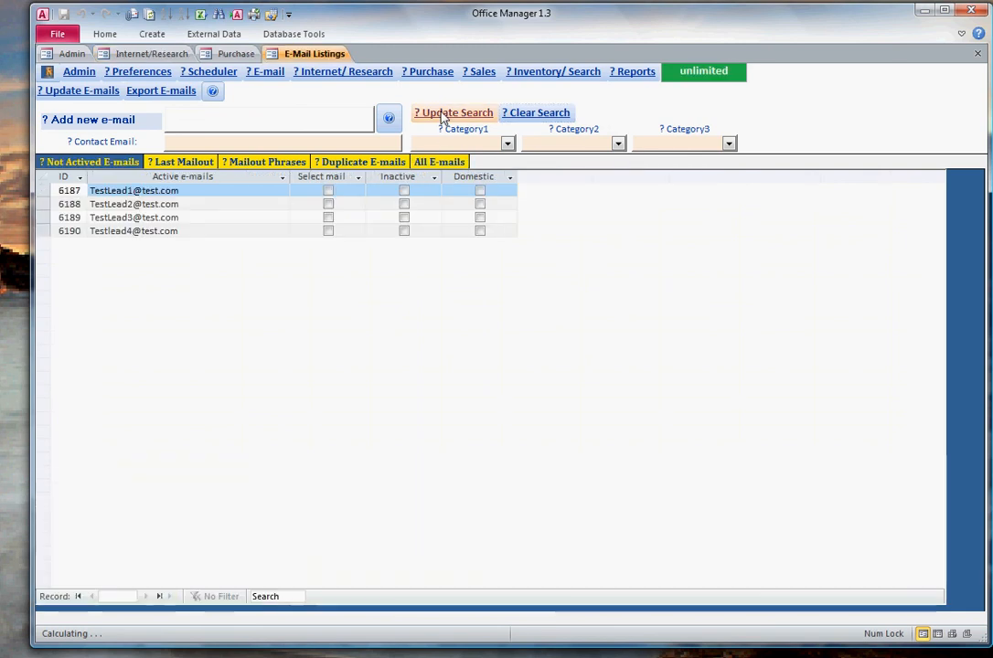
Step: Update the weblinks in the Internet/Research form so the imported favorites are added to its Favorites list
left_click(343, 72)
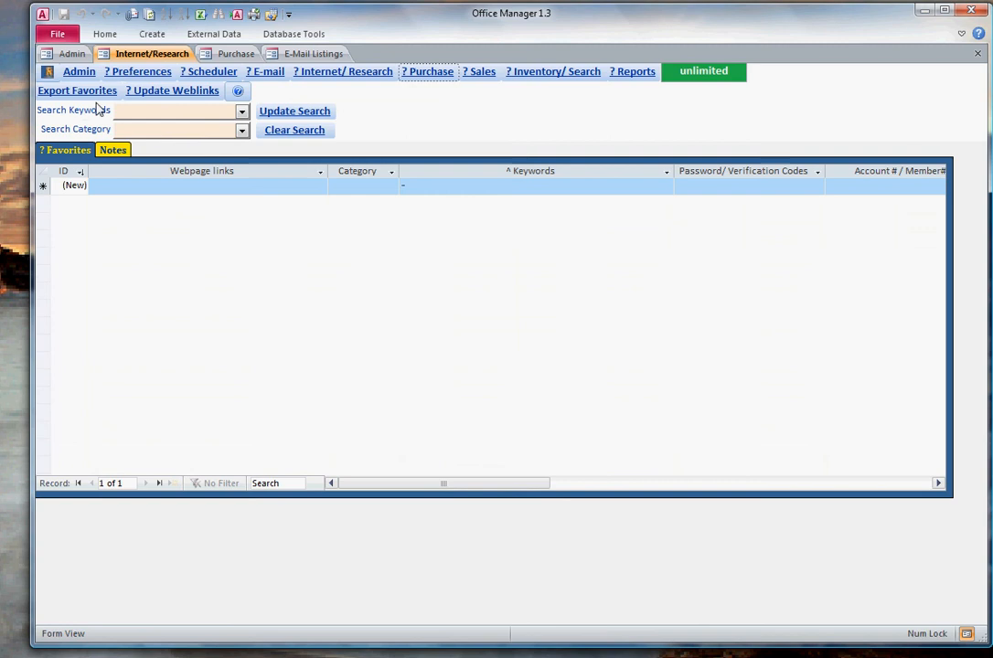
left_click(146, 93)
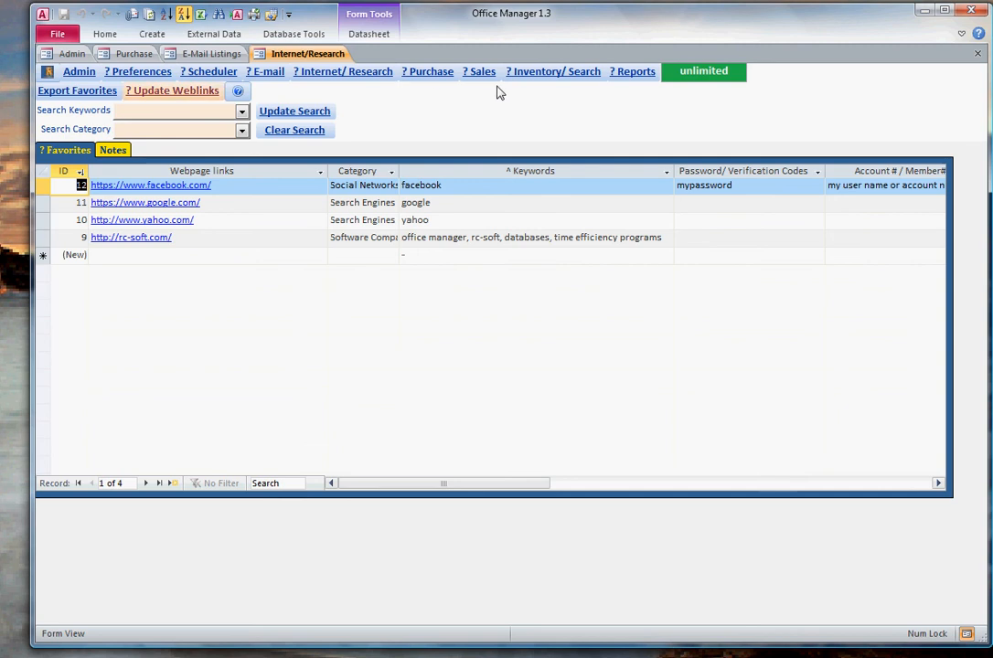
Step: Import the inventory items into the Inventory & Search Items form, run the append query despite the rule violations, and return to the Admin form
left_click(539, 81)
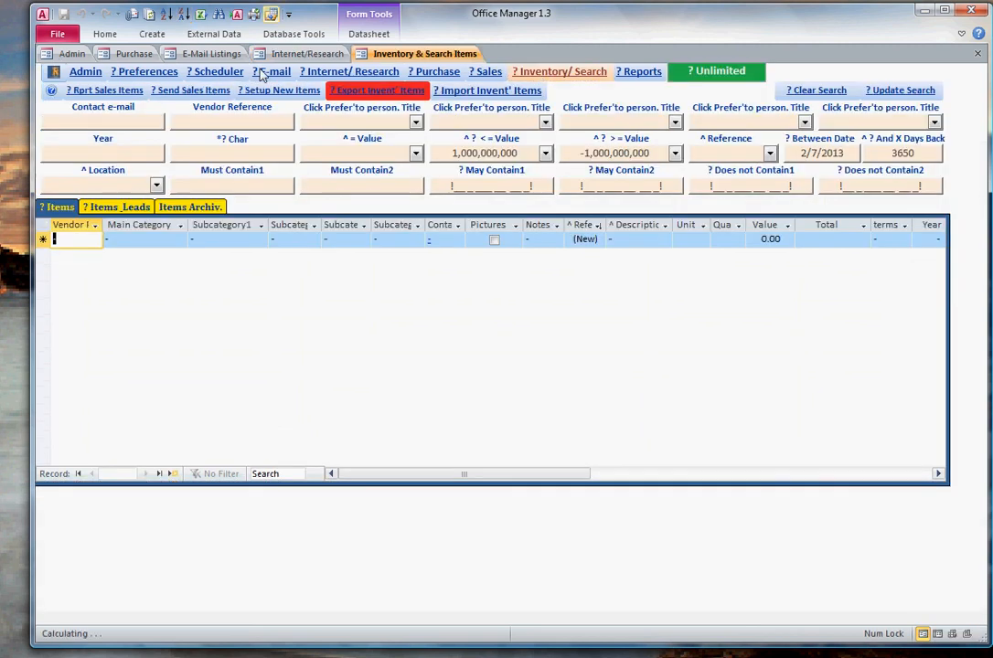
left_click(470, 91)
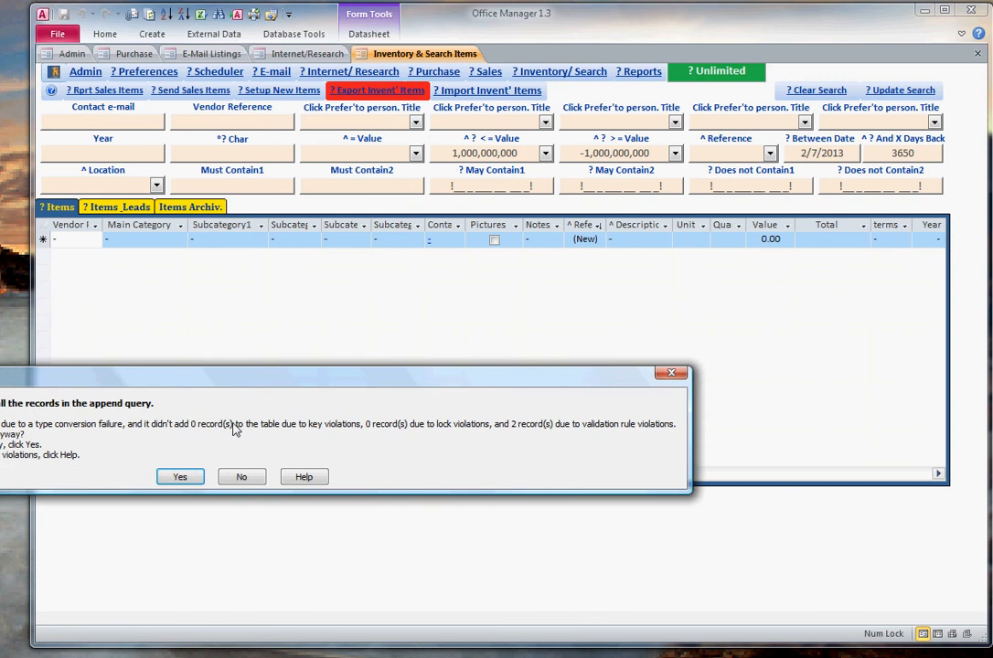
left_click(180, 478)
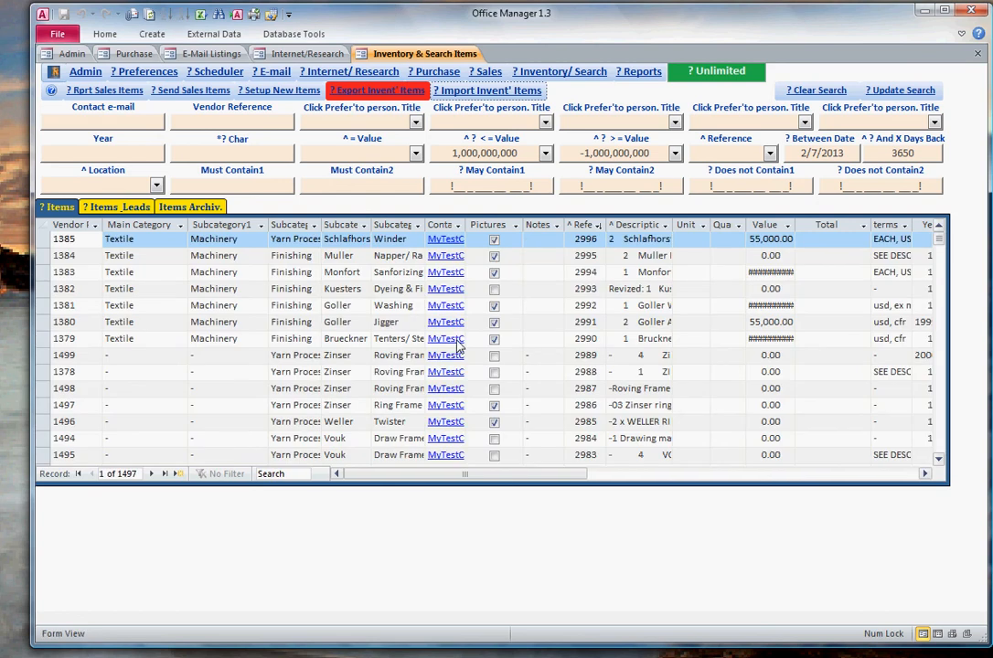
left_click(347, 263)
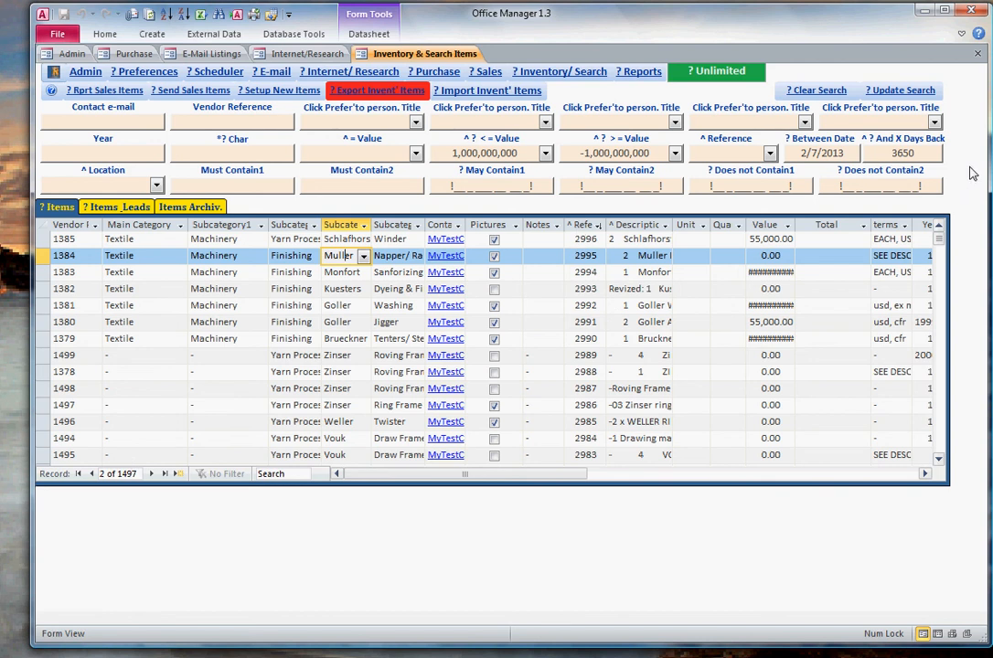
left_click(85, 73)
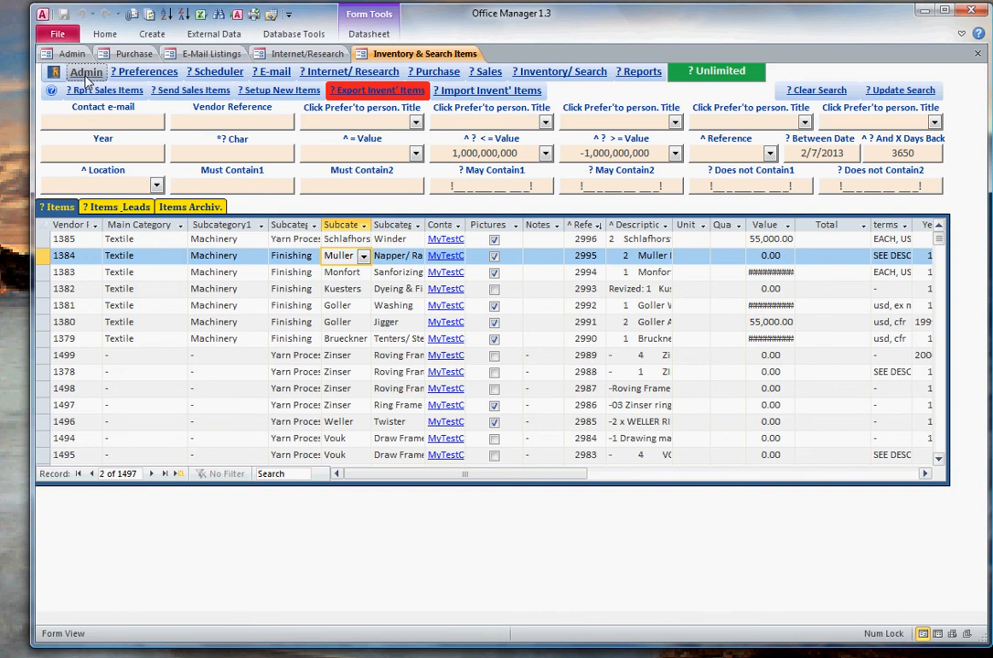